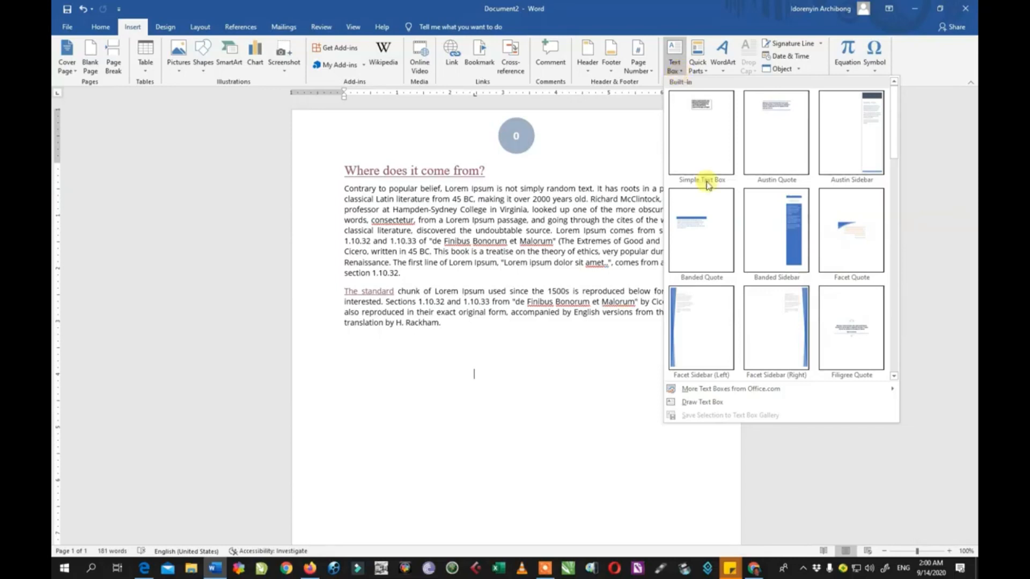
Insert a simple text box below the last paragraph and enter the text "Text box".
{"action": "left_click", "coordinate": [702, 106]}
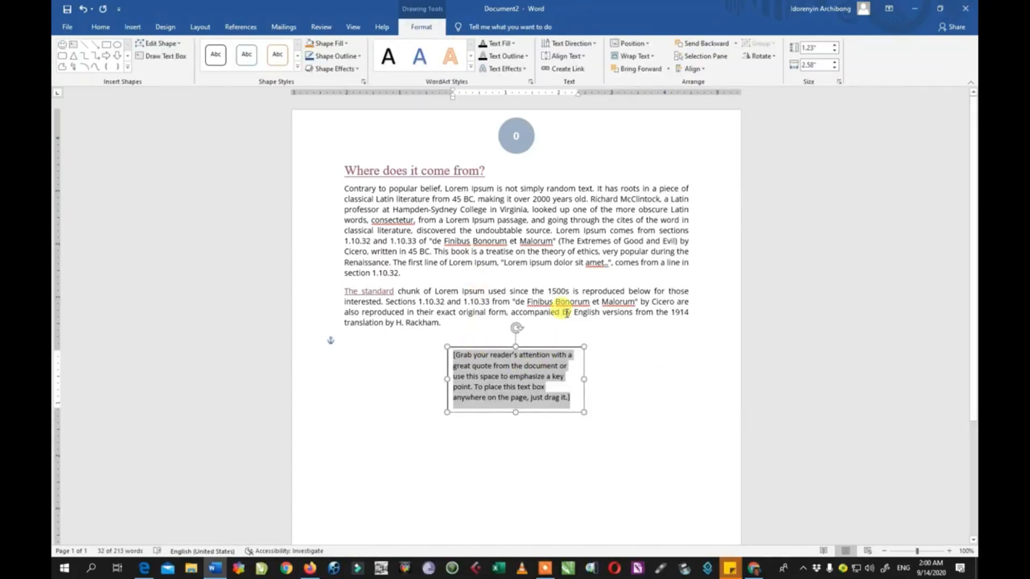
{"action": "type", "text": "tex"}
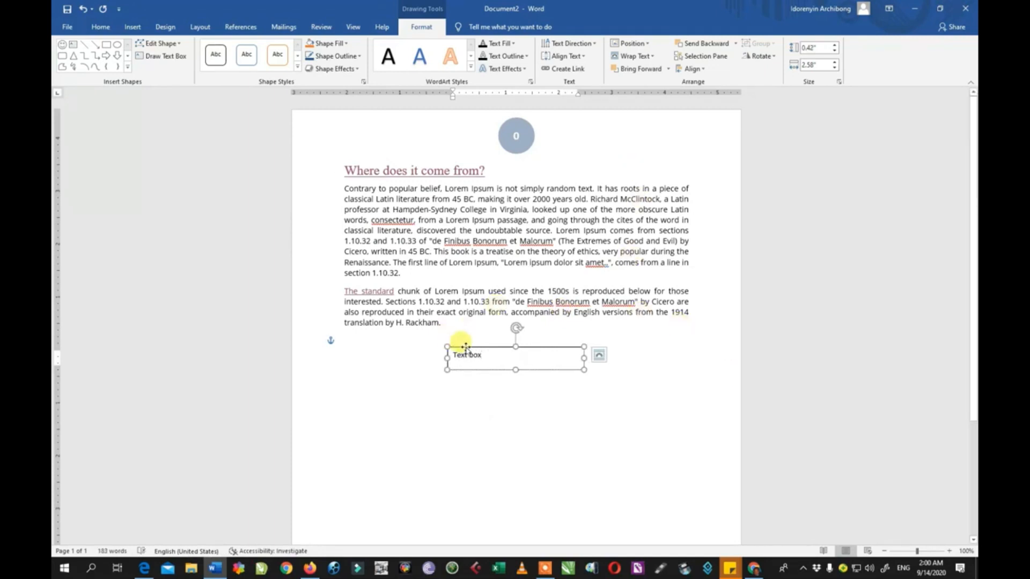
Move the text box toward the left margin and stretch it taller.
{"action": "left_click_drag", "start_coordinate": [469, 336], "coordinate": [364, 377]}
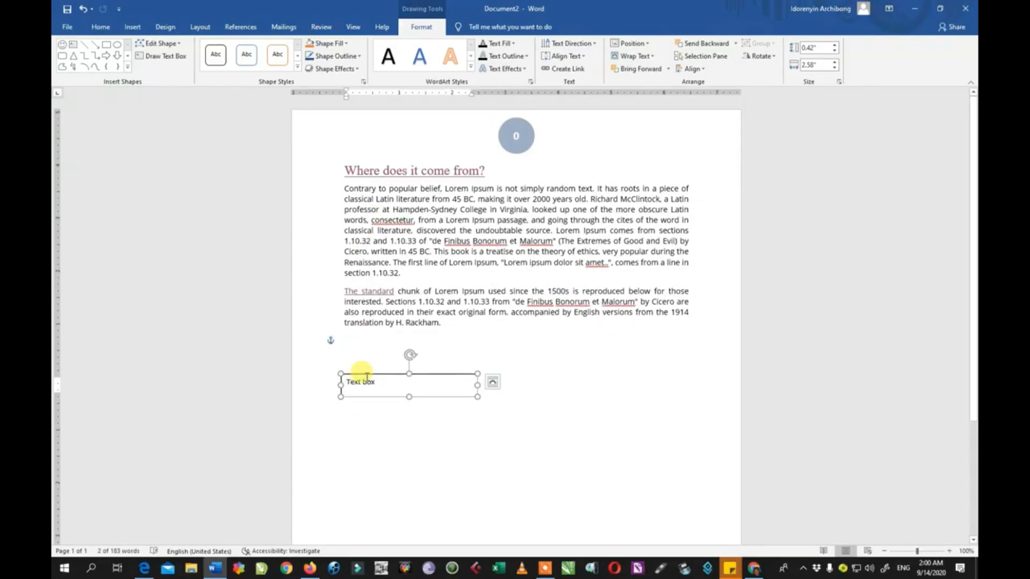
{"action": "left_click_drag", "start_coordinate": [411, 397], "coordinate": [409, 448]}
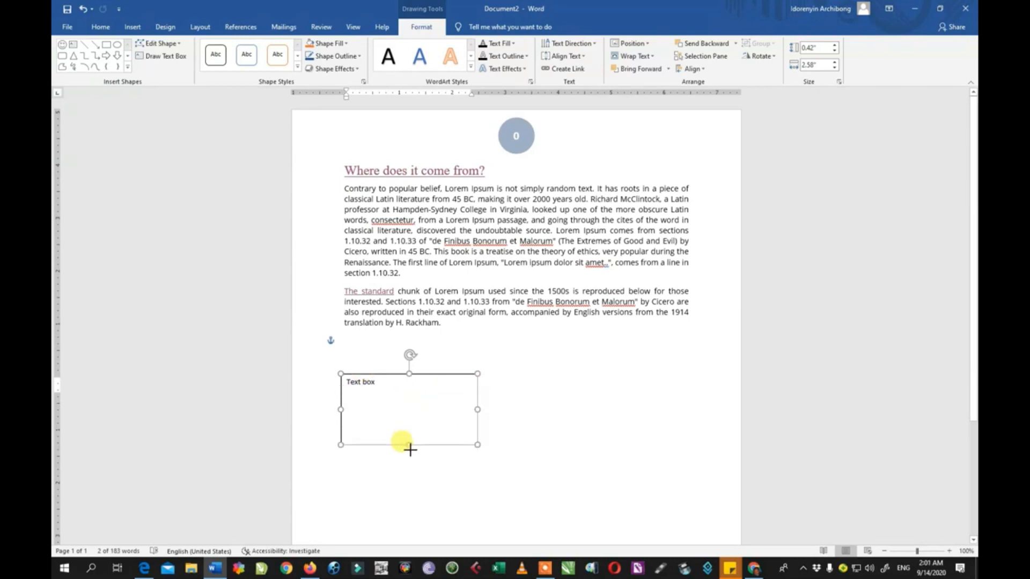
Delete the text inside the text box.
{"action": "left_click_drag", "start_coordinate": [414, 386], "coordinate": [288, 366]}
{"action": "key", "text": "Delete"}
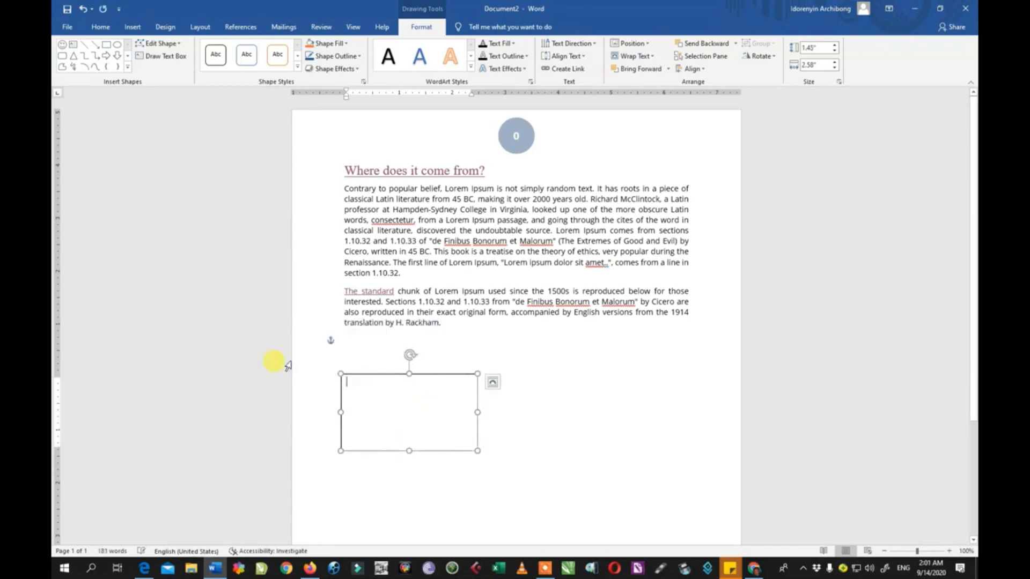
Insert the picture "CANON PRINTER HEAD CLEANING" from the Pictures folder into the text box.
{"action": "left_click", "coordinate": [135, 27]}
{"action": "left_click", "coordinate": [178, 67]}
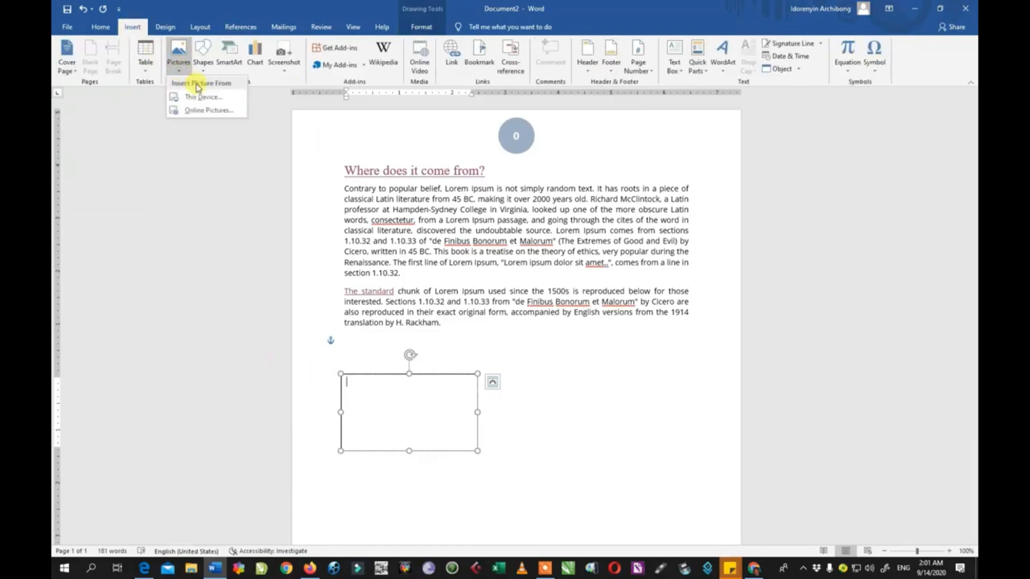
{"action": "left_click", "coordinate": [199, 91]}
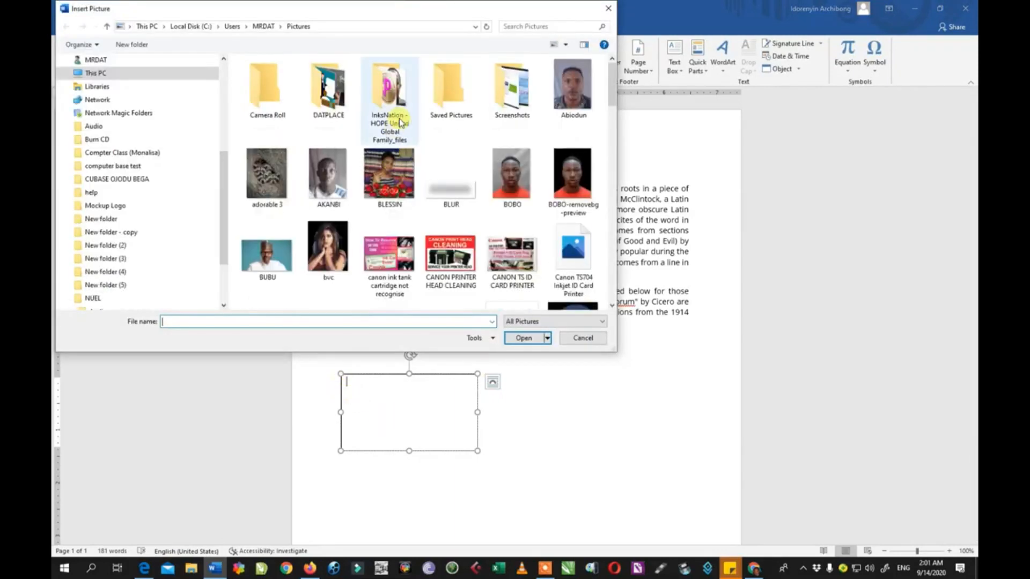
{"action": "left_click", "coordinate": [336, 179]}
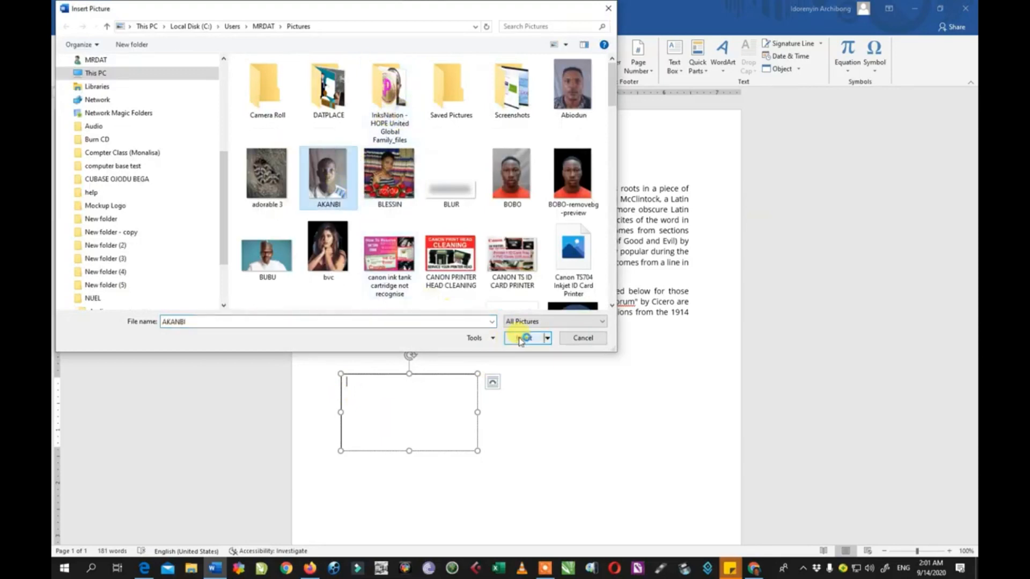
{"action": "left_click", "coordinate": [456, 279]}
{"action": "left_click", "coordinate": [524, 338]}
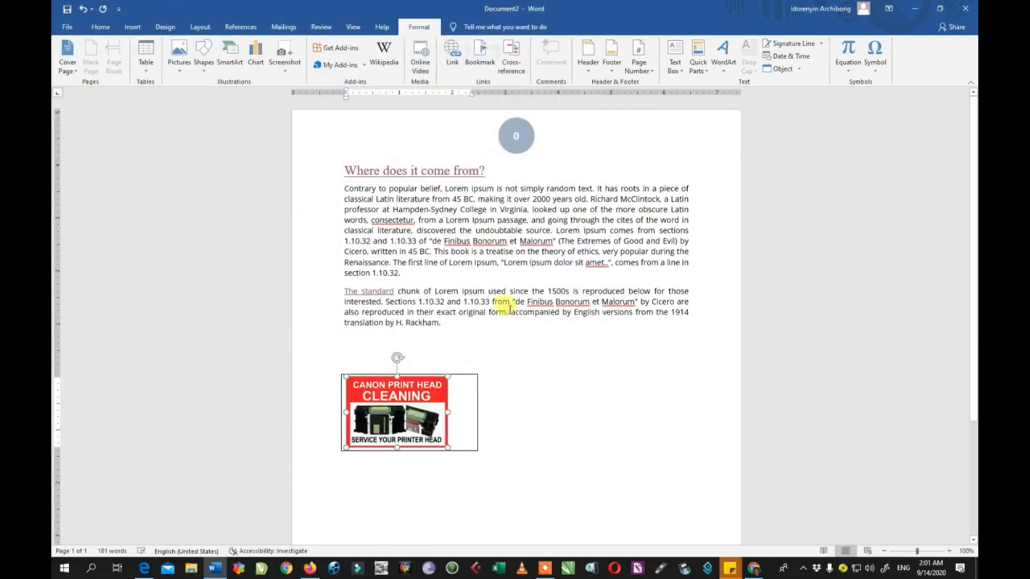
Narrow the text box to fit the picture and move it into the first paragraph.
{"action": "left_click", "coordinate": [478, 412]}
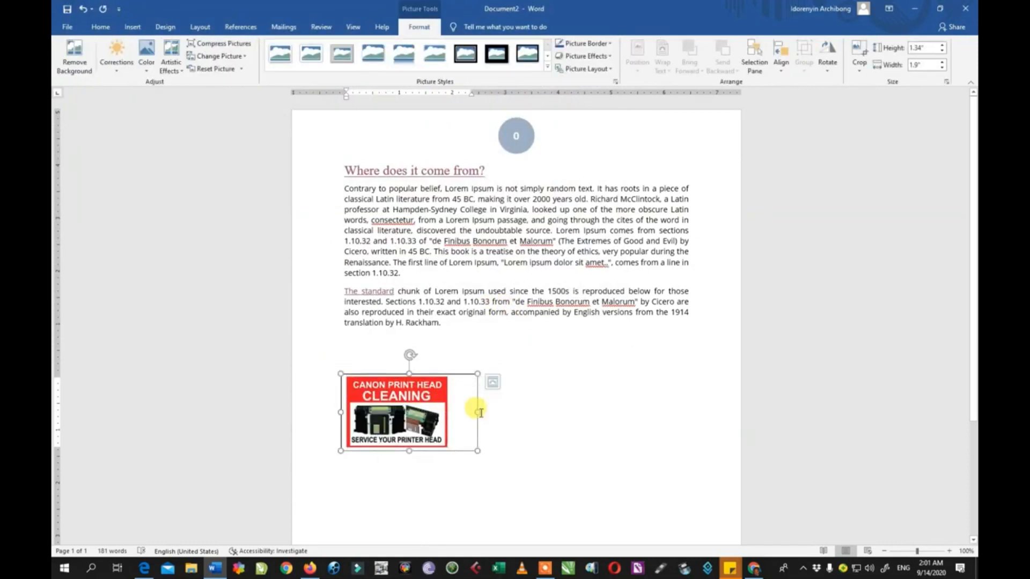
{"action": "left_click_drag", "start_coordinate": [478, 413], "coordinate": [451, 413]}
{"action": "left_click", "coordinate": [436, 446]}
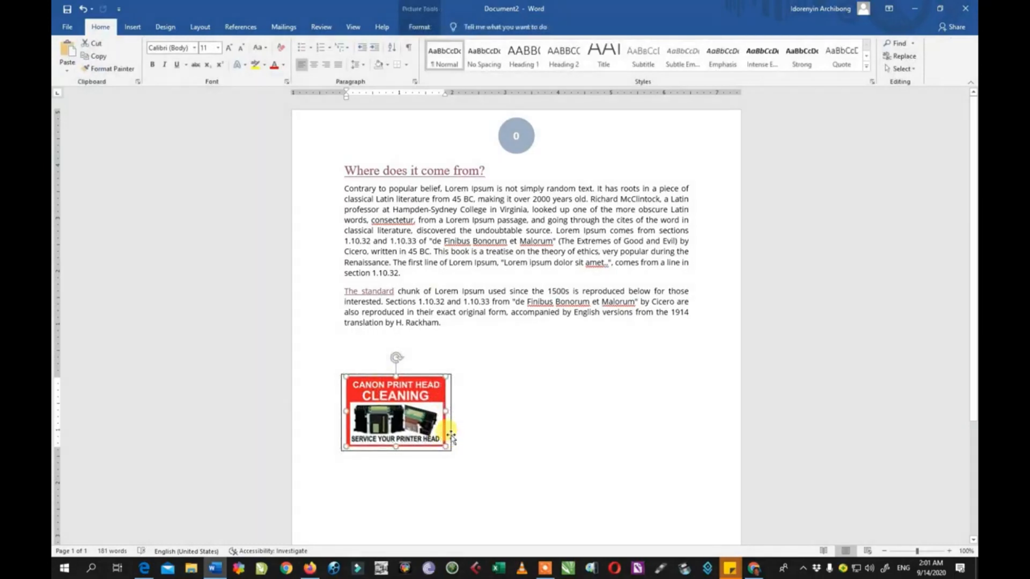
{"action": "left_click_drag", "start_coordinate": [452, 436], "coordinate": [443, 260]}
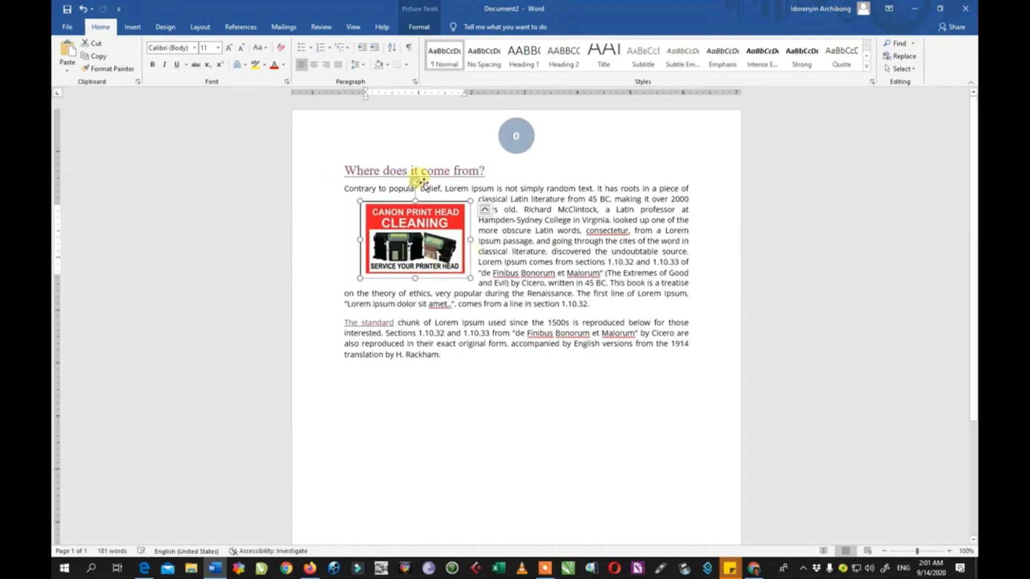
Select the text box and fill it with orange.
{"action": "left_click", "coordinate": [134, 28]}
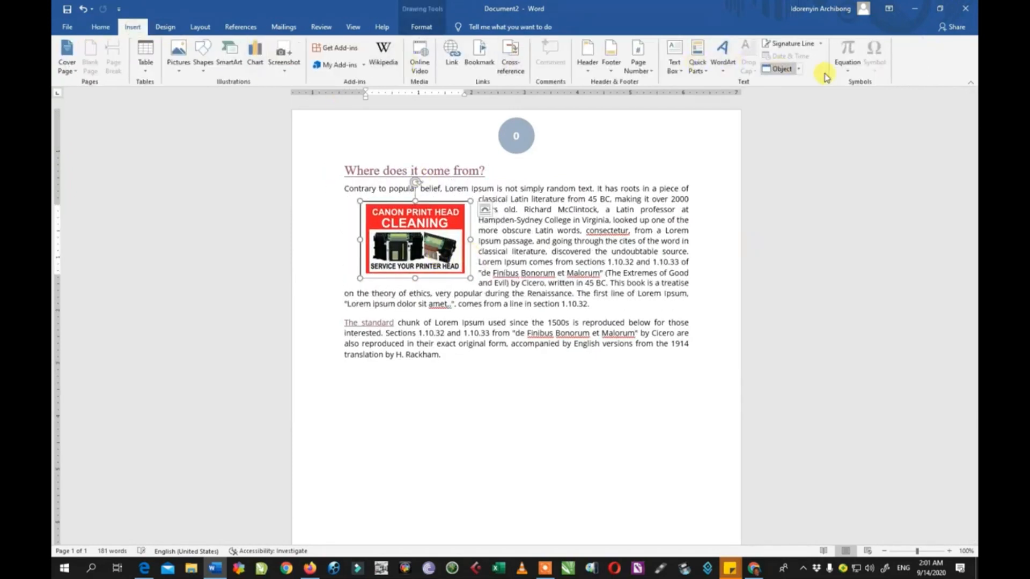
{"action": "left_click", "coordinate": [510, 219]}
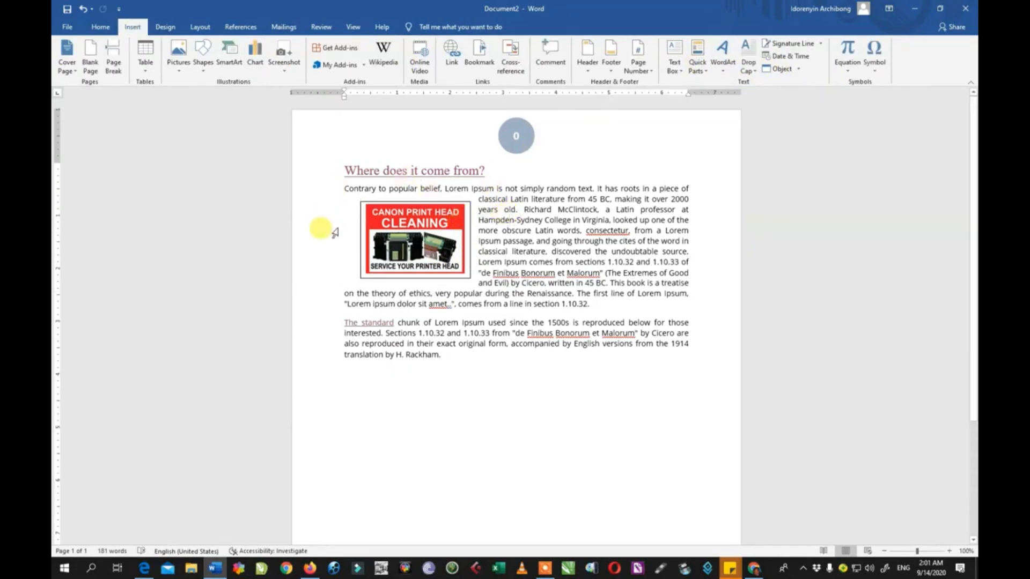
{"action": "left_click", "coordinate": [471, 251]}
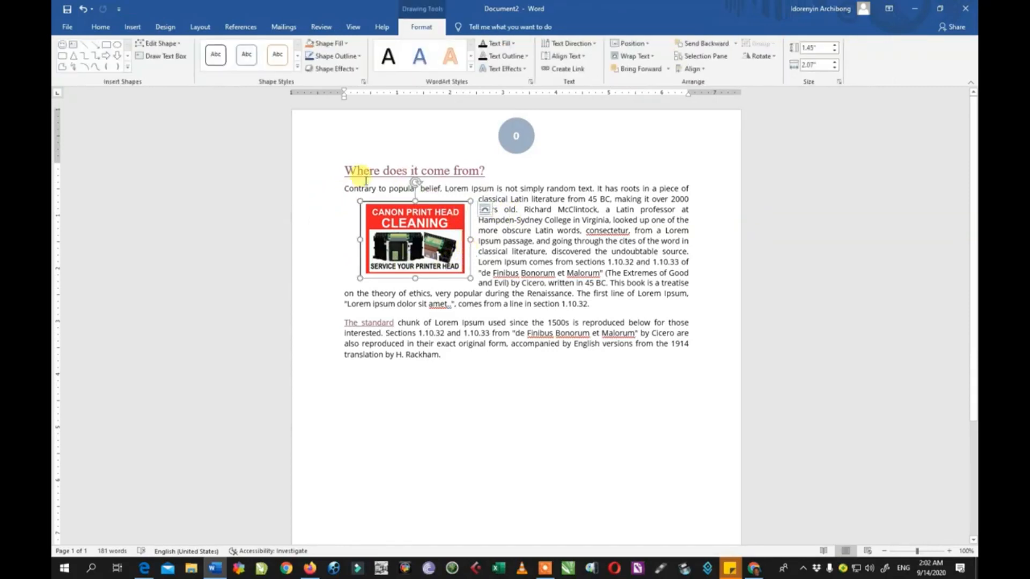
{"action": "left_click", "coordinate": [341, 43]}
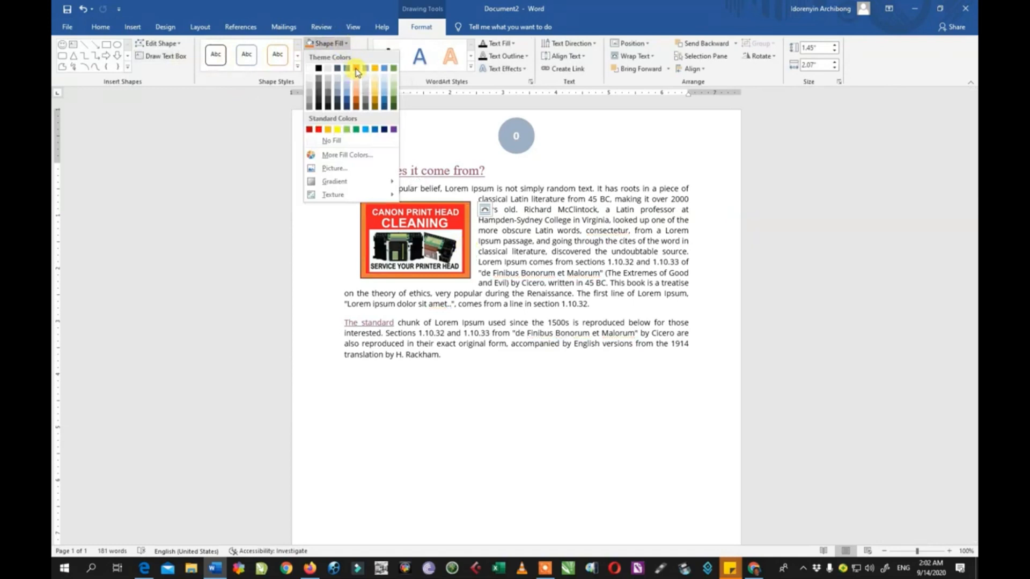
{"action": "left_click", "coordinate": [355, 69]}
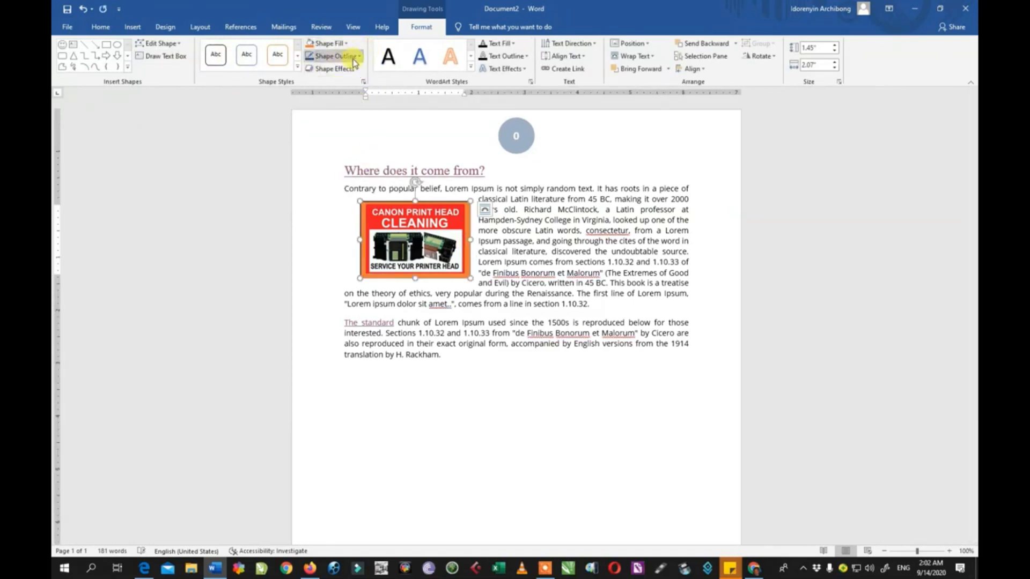
Remove the text box's outline.
{"action": "left_click", "coordinate": [354, 58]}
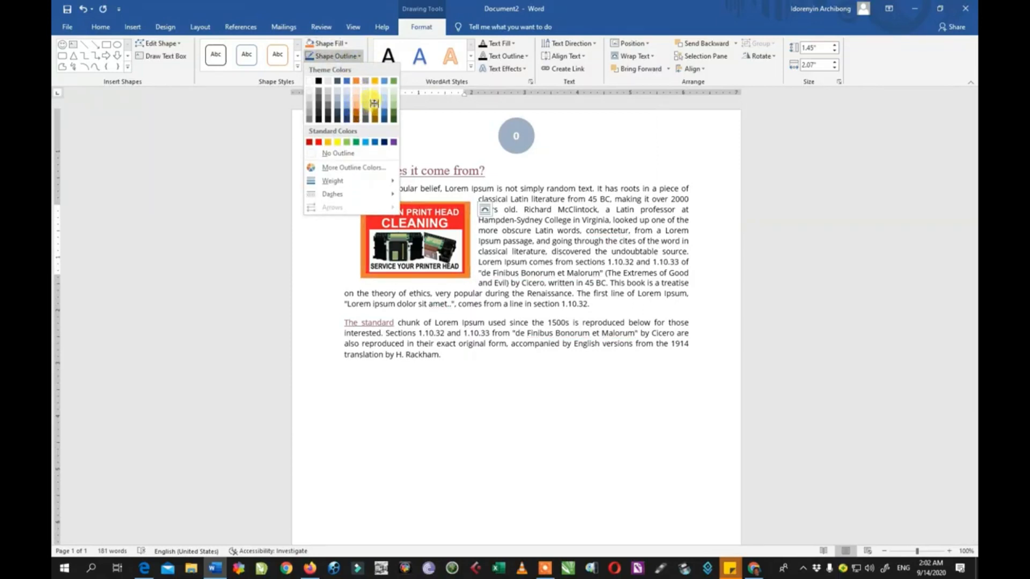
{"action": "left_click", "coordinate": [374, 103]}
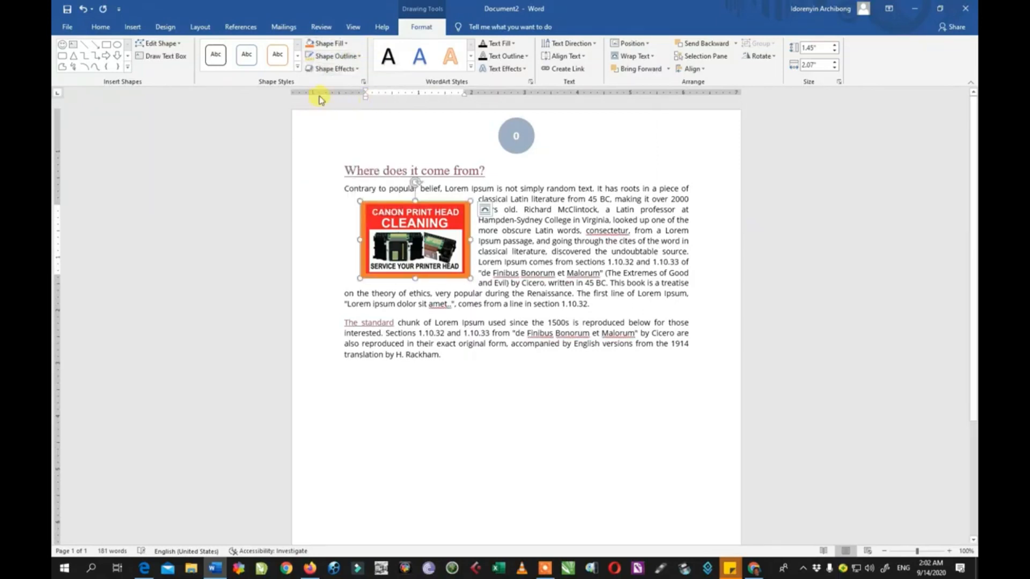
{"action": "left_click", "coordinate": [335, 56]}
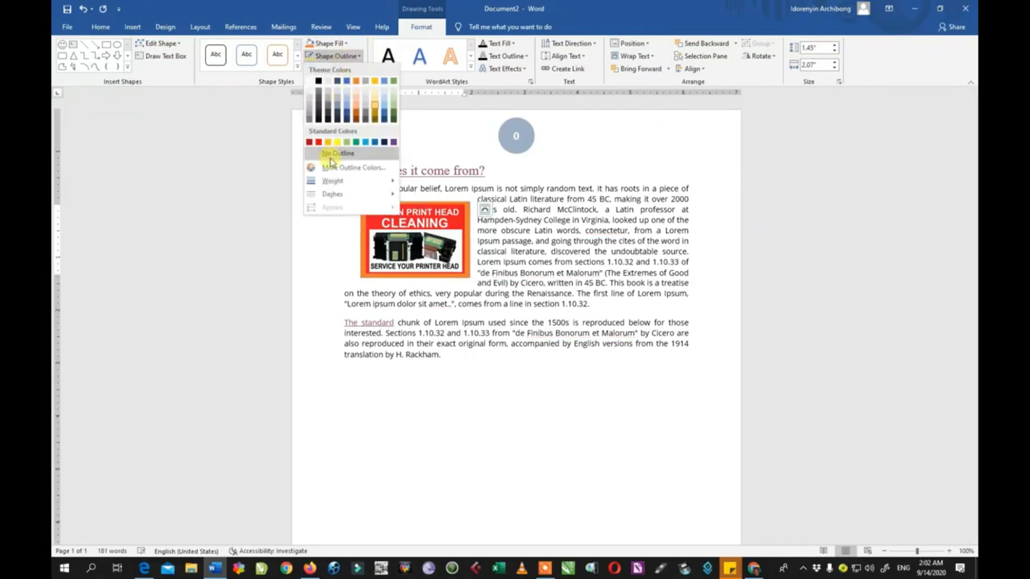
{"action": "left_click", "coordinate": [326, 154]}
Delete the picture from the orange text box.
{"action": "left_click", "coordinate": [328, 260]}
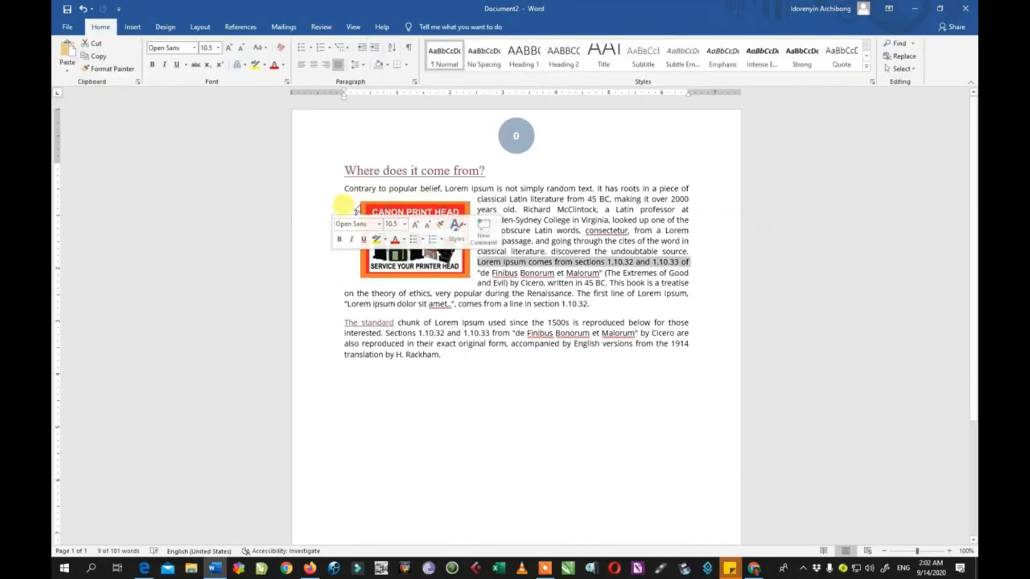
{"action": "left_click", "coordinate": [407, 225]}
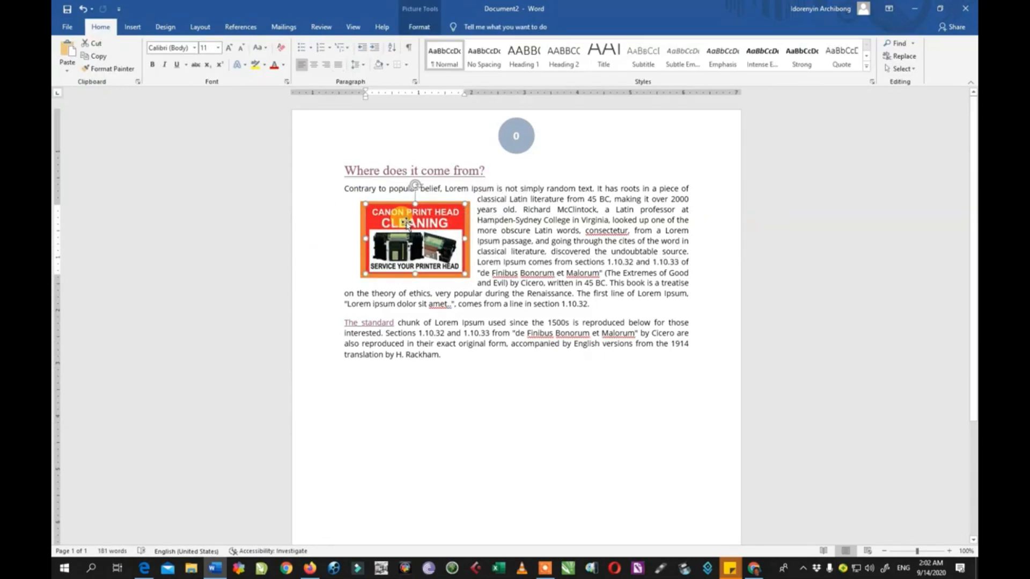
{"action": "key", "text": "Delete"}
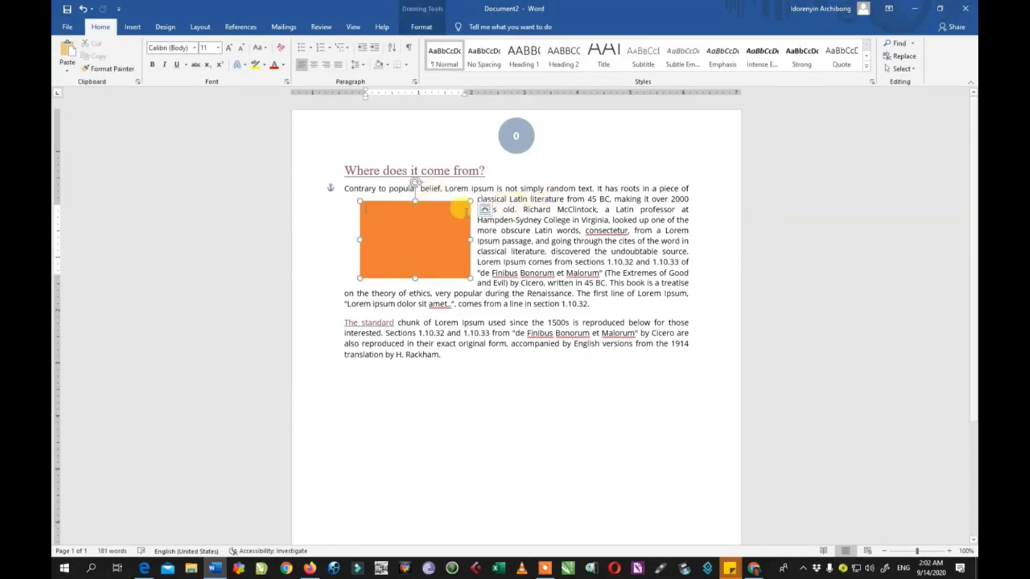
Insert the Company Address document property field and move it below the last paragraph.
{"action": "left_click", "coordinate": [132, 27]}
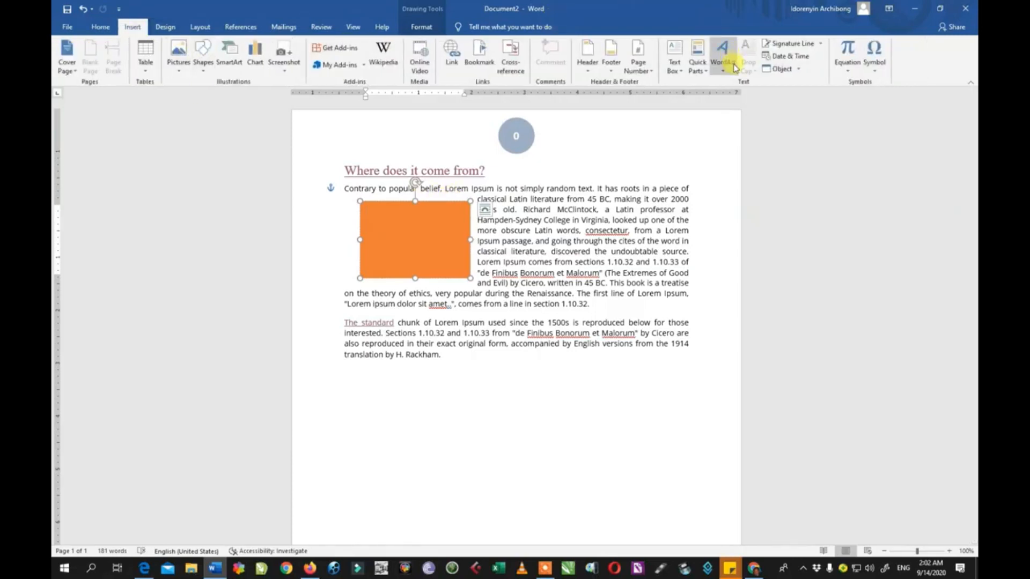
{"action": "left_click", "coordinate": [708, 76]}
{"action": "mouse_move", "coordinate": [711, 88]}
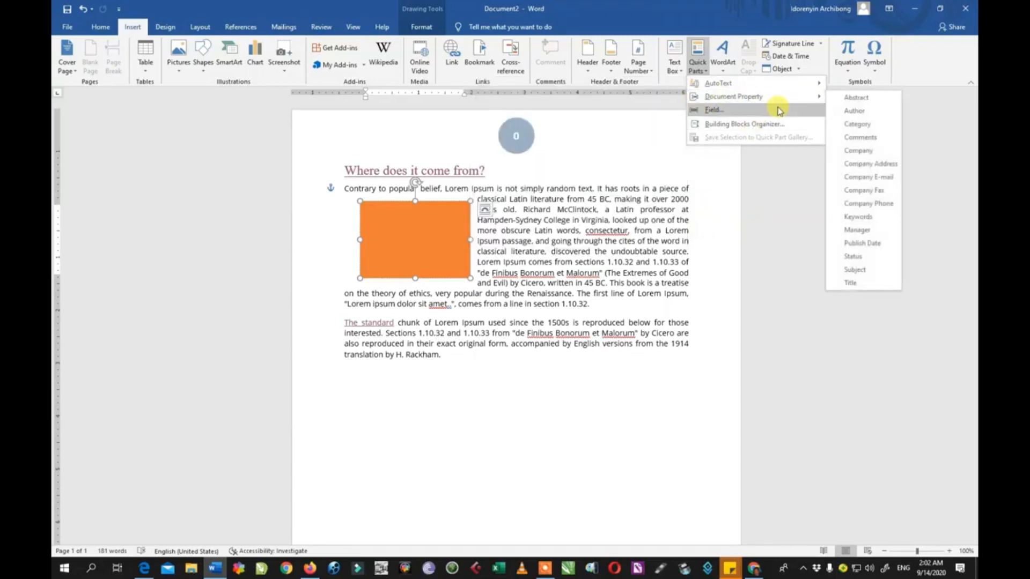
{"action": "mouse_move", "coordinate": [780, 102]}
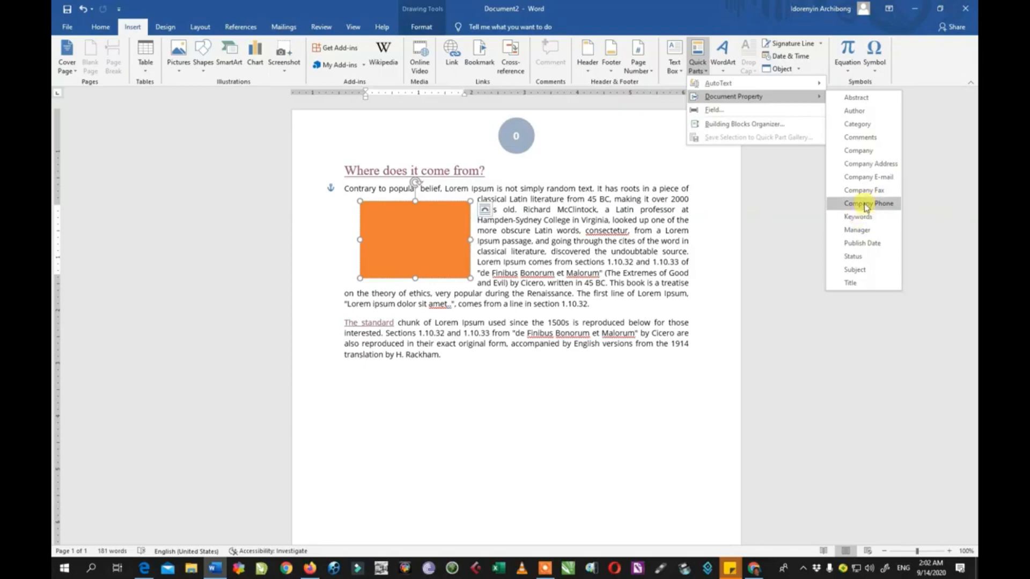
{"action": "left_click", "coordinate": [868, 164]}
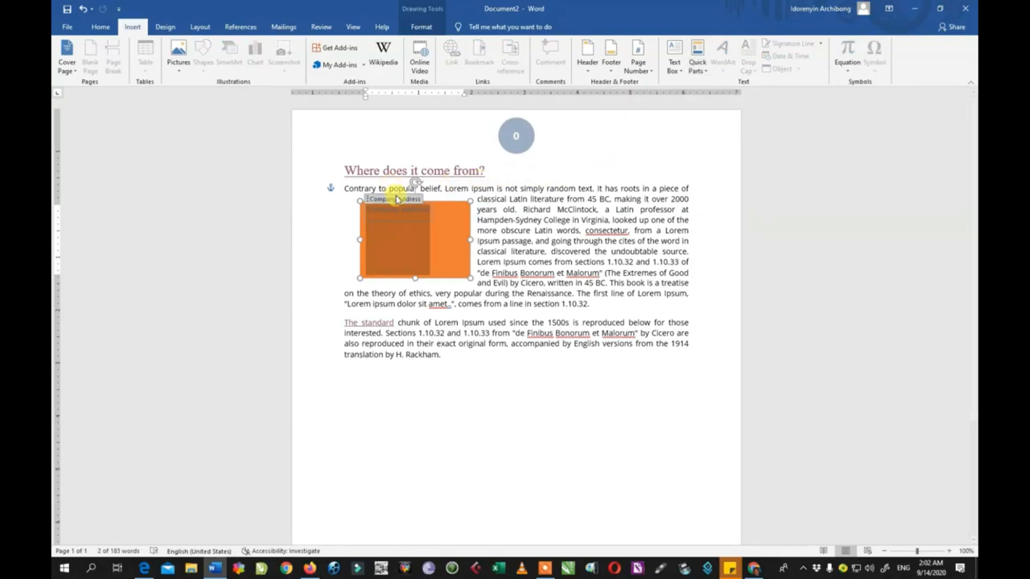
{"action": "left_click_drag", "start_coordinate": [400, 196], "coordinate": [368, 400]}
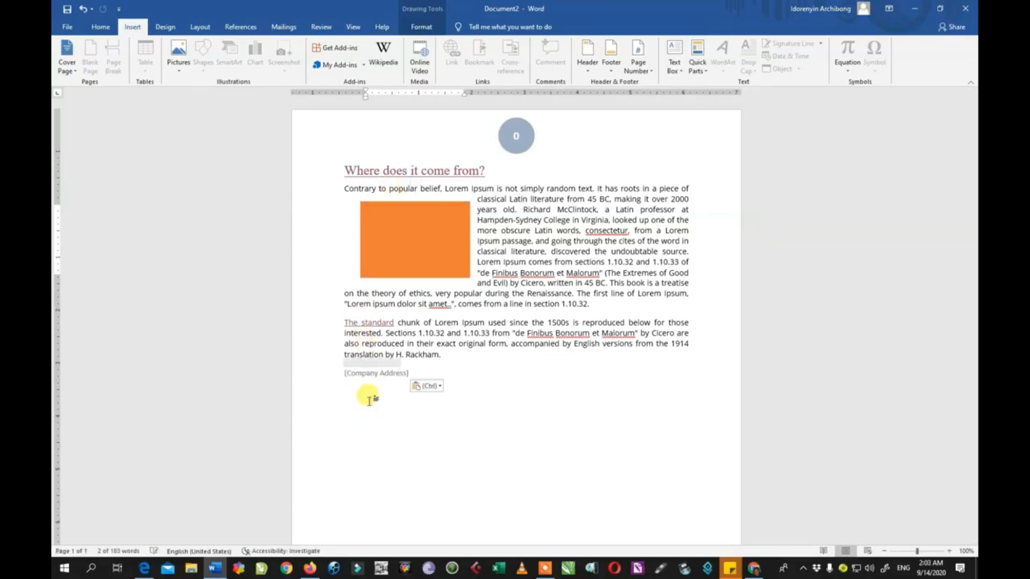
Enter "Lagos Nigeria" as the company address.
{"action": "left_click", "coordinate": [418, 379]}
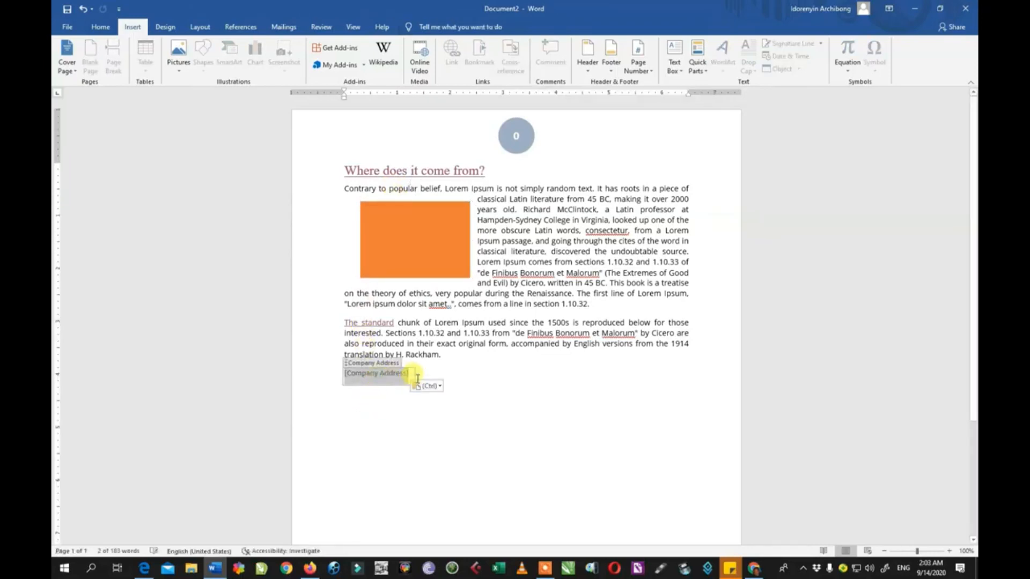
{"action": "type", "text": "la"}
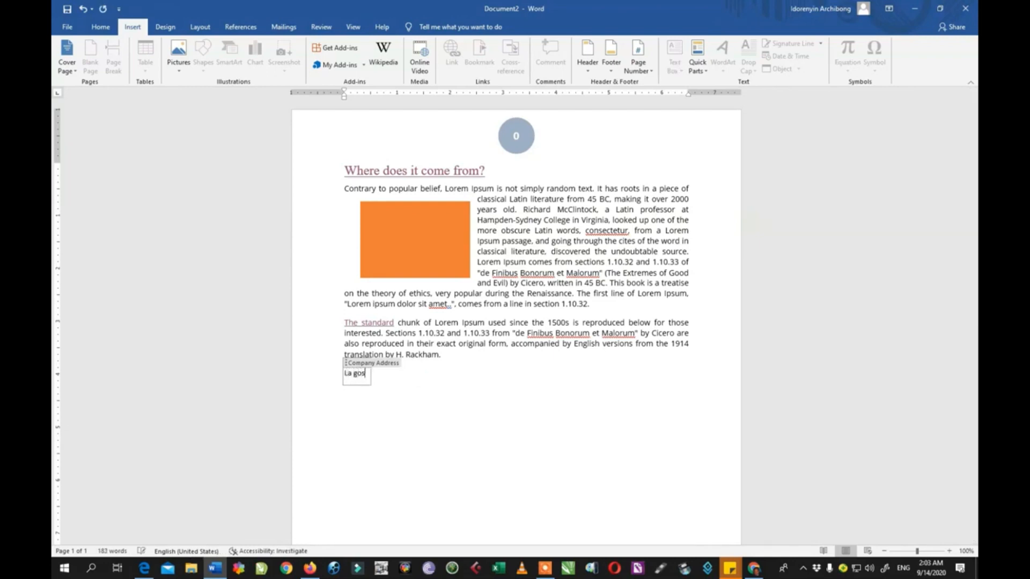
{"action": "type", "text": " gos Nigeria"}
{"action": "left_click", "coordinate": [352, 374]}
{"action": "key", "text": "BackSpace"}
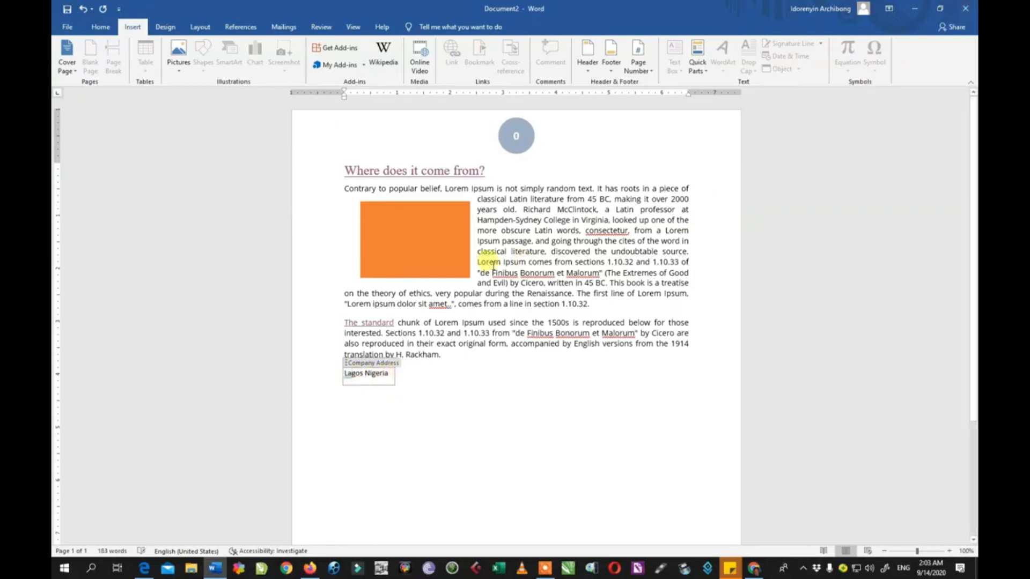
{"action": "left_click", "coordinate": [412, 460]}
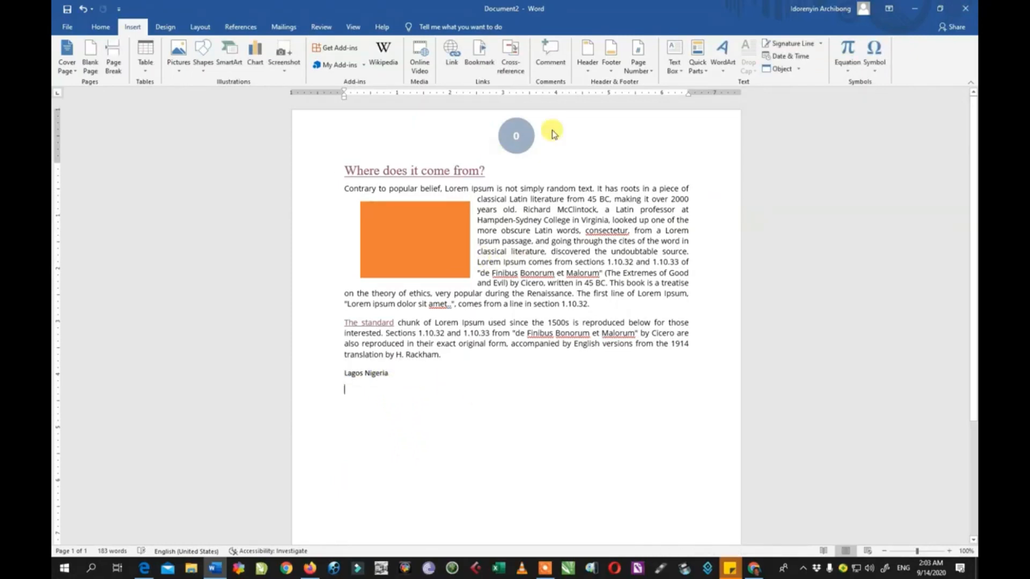
Insert a WordArt below the address with the text "Beutify your docs".
{"action": "left_click", "coordinate": [724, 75]}
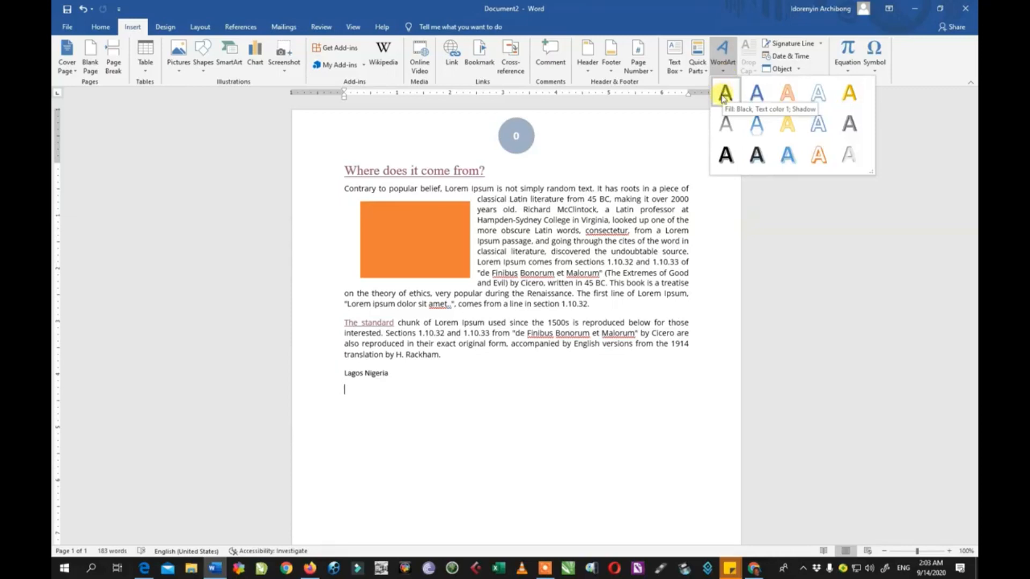
{"action": "left_click", "coordinate": [757, 155]}
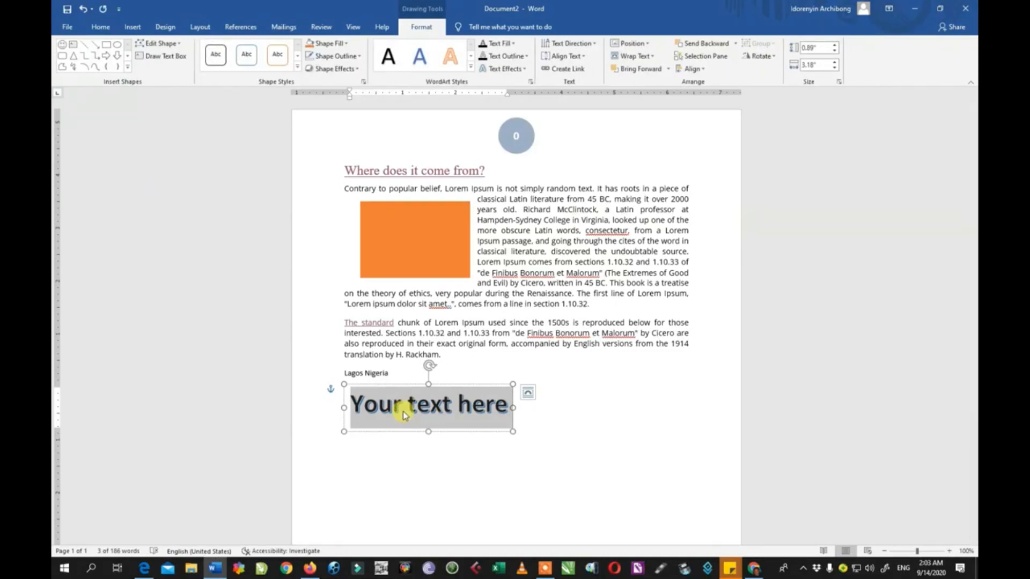
{"action": "type", "text": "beutify your docs"}
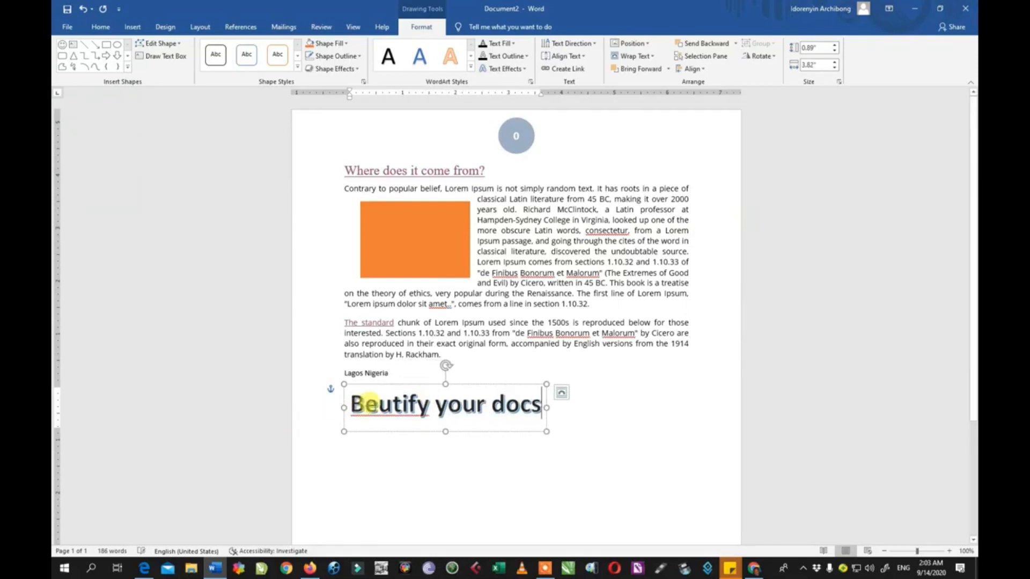
Correct the WordArt text to read "Beautify your docs".
{"action": "left_click_drag", "start_coordinate": [367, 405], "coordinate": [379, 404]}
{"action": "type", "text": "a"}
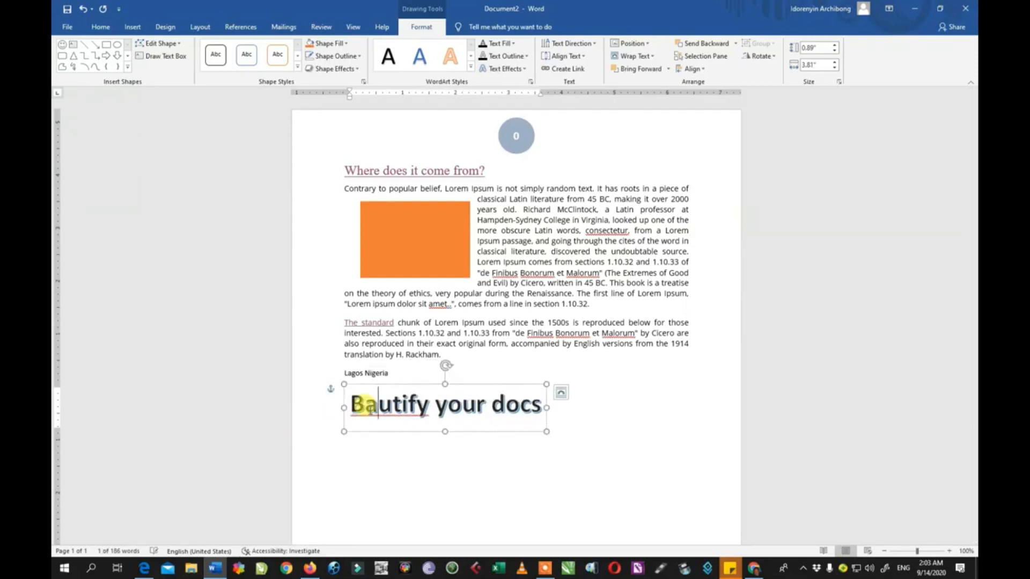
{"action": "key", "text": "BackSpace"}
{"action": "type", "text": "ea"}
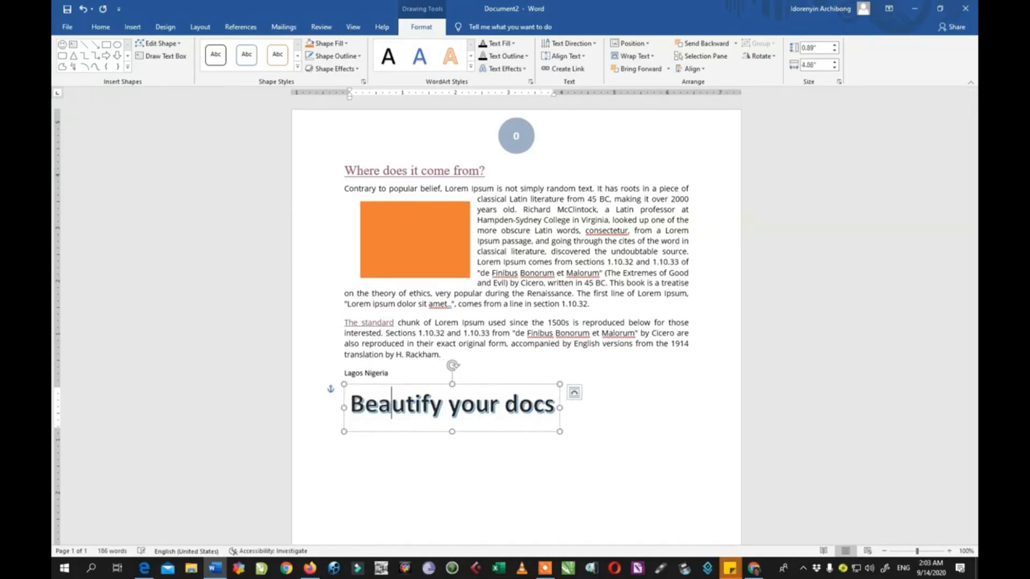
{"action": "left_click", "coordinate": [547, 469]}
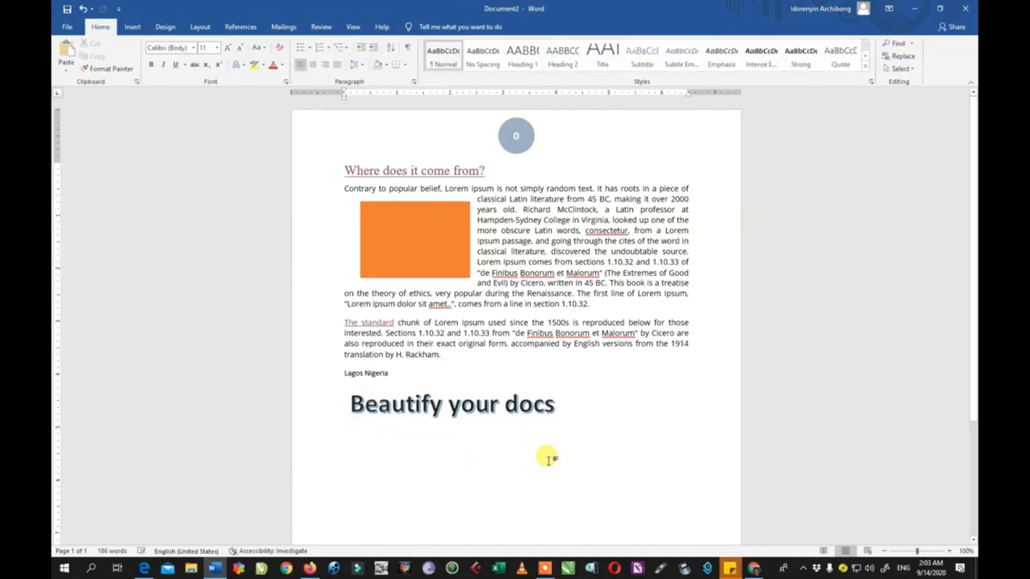
Delete the orange text box from the first paragraph.
{"action": "left_click", "coordinate": [132, 27]}
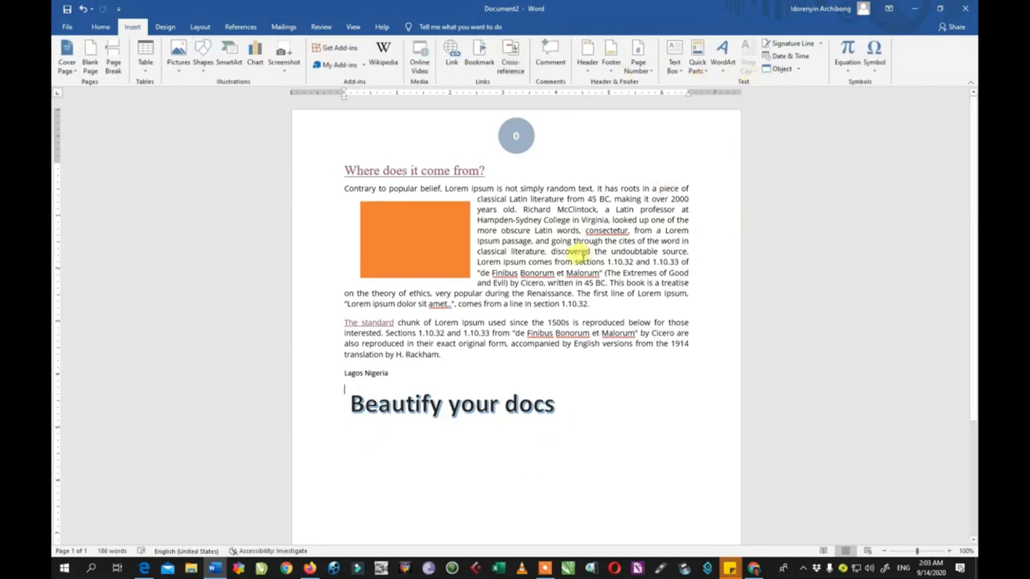
{"action": "left_click", "coordinate": [426, 249]}
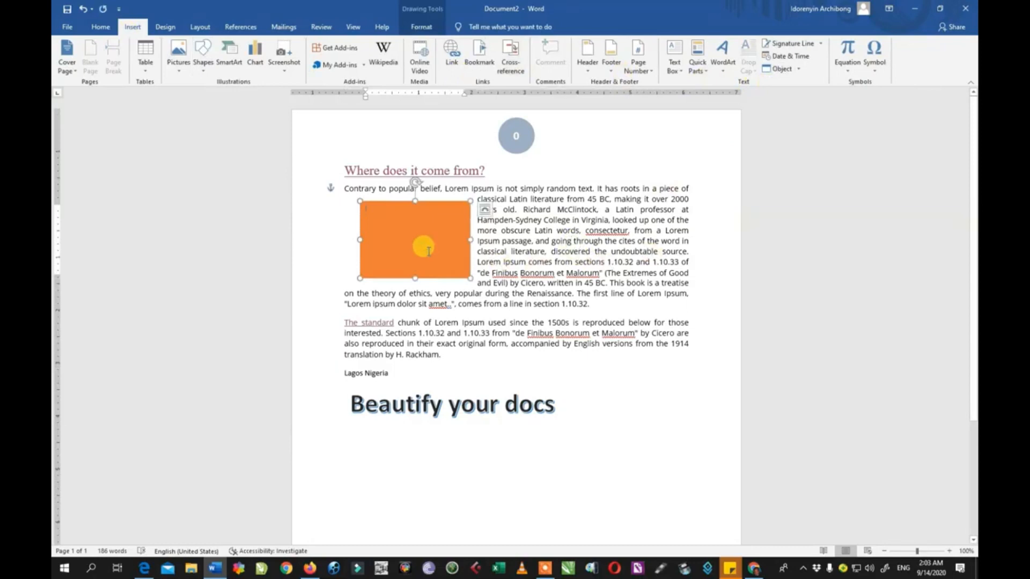
{"action": "left_click", "coordinate": [504, 231]}
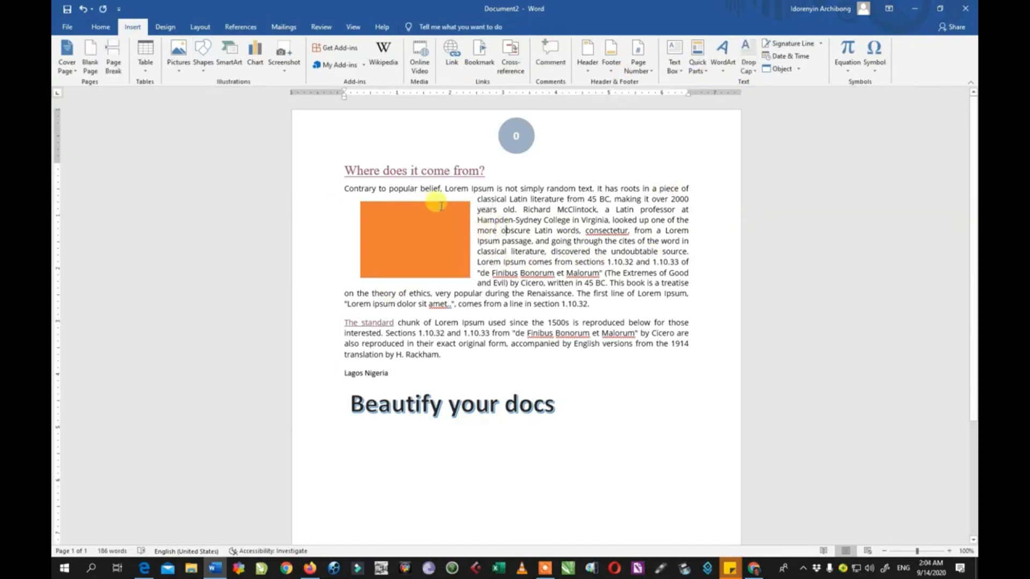
{"action": "left_click", "coordinate": [441, 202]}
{"action": "key", "text": "Delete"}
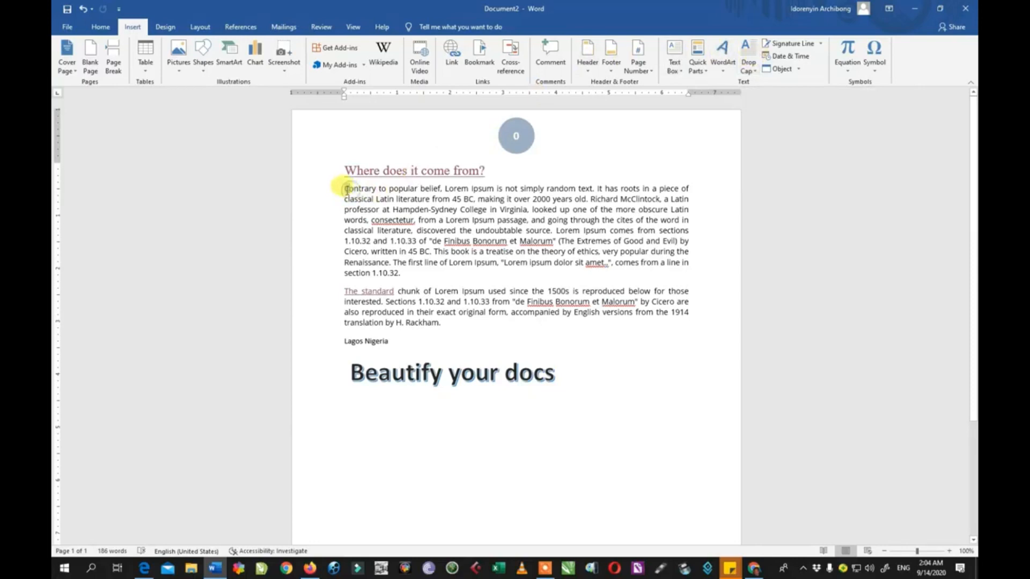
Apply a Dropped drop cap to the first letter of the opening paragraph.
{"action": "left_click_drag", "start_coordinate": [344, 189], "coordinate": [349, 189]}
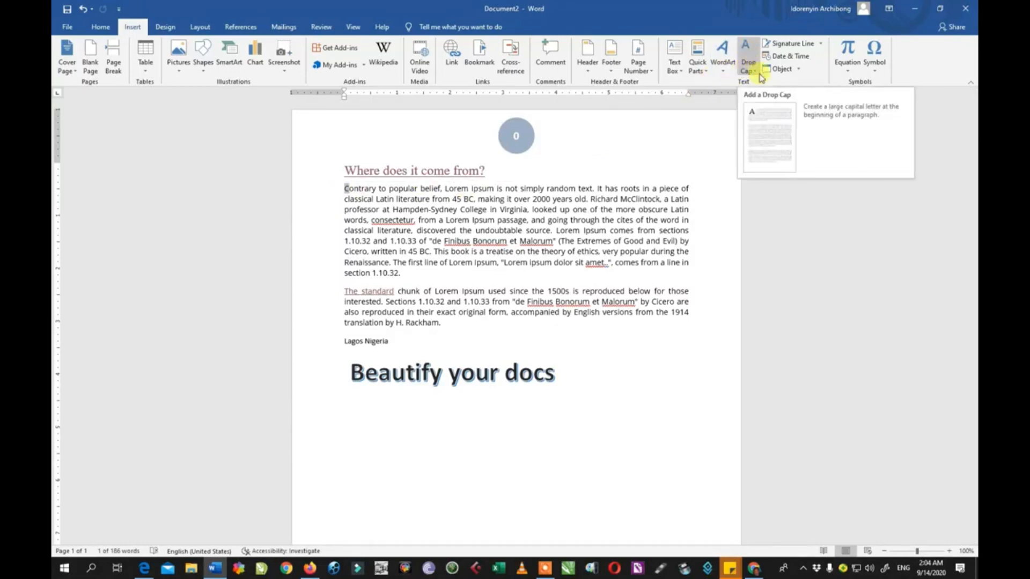
{"action": "left_click", "coordinate": [352, 189]}
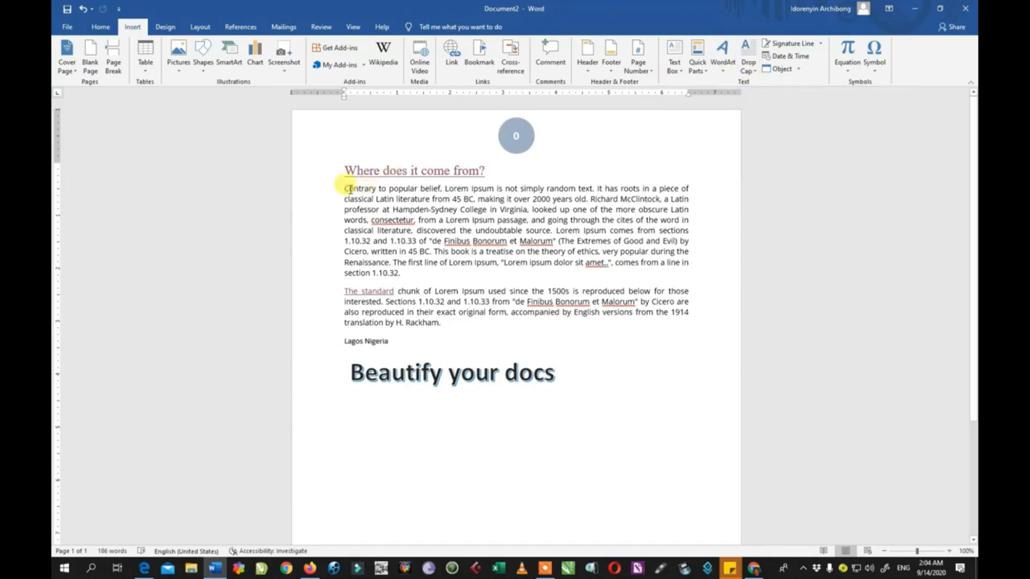
{"action": "left_click_drag", "start_coordinate": [345, 189], "coordinate": [350, 189]}
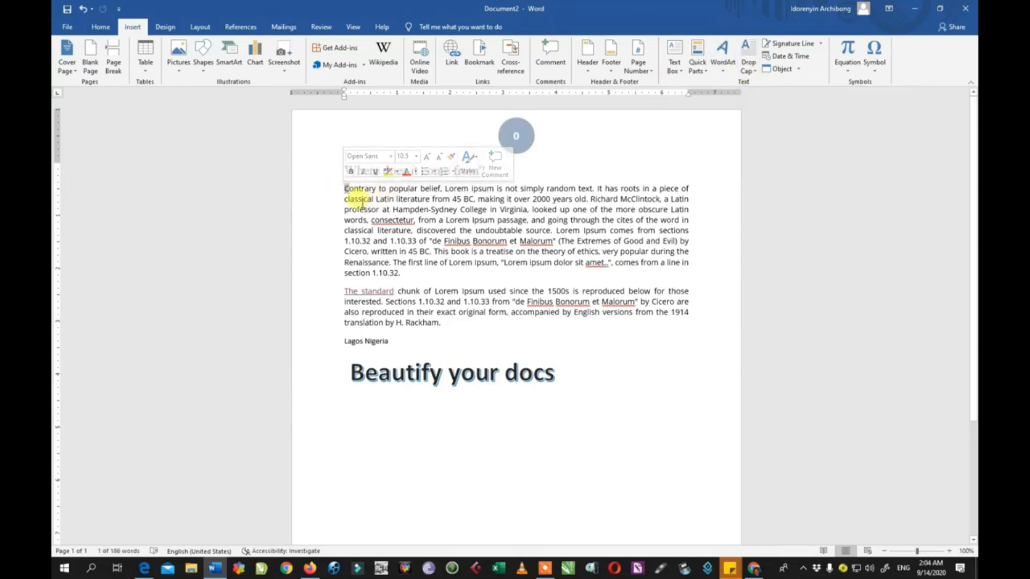
{"action": "left_click", "coordinate": [748, 63]}
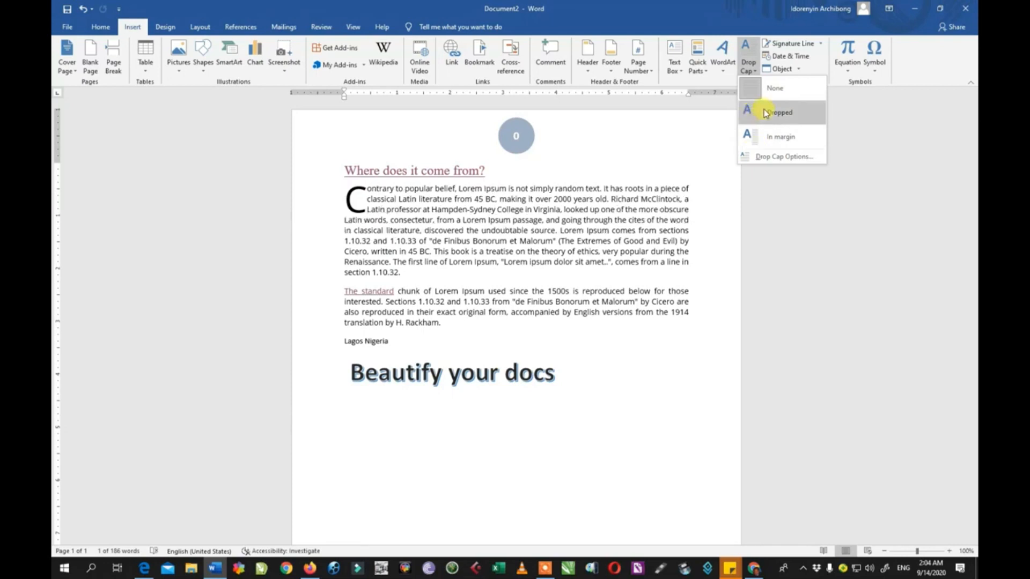
{"action": "left_click", "coordinate": [766, 113]}
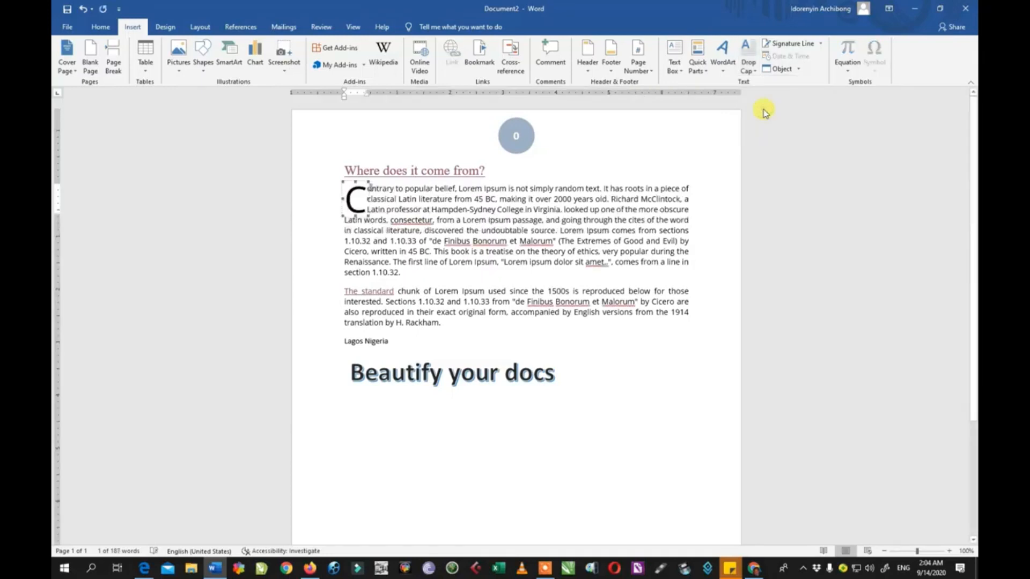
Reduce the drop cap's lines to drop by one in the Drop Cap options.
{"action": "left_click", "coordinate": [747, 68]}
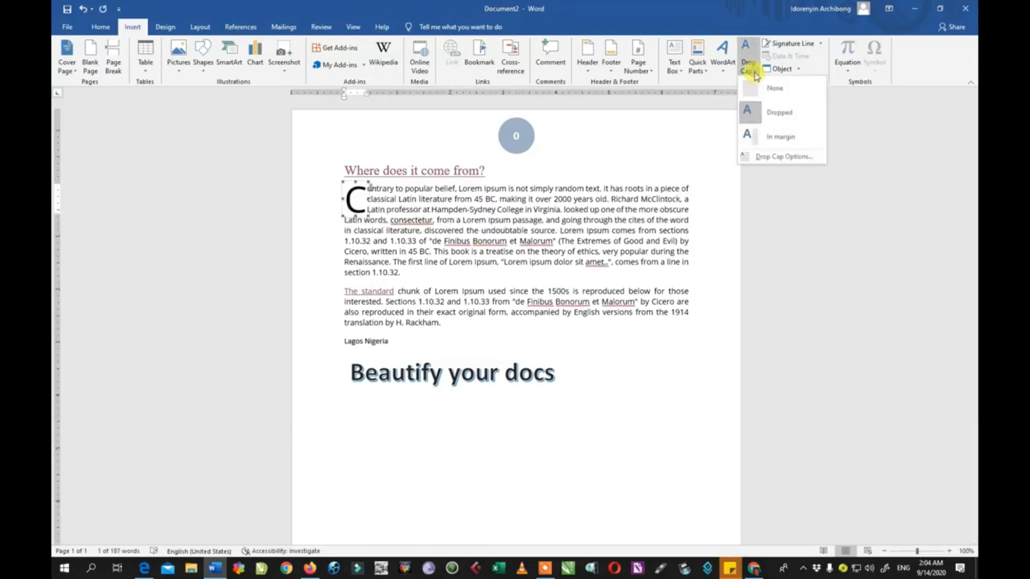
{"action": "left_click", "coordinate": [765, 157]}
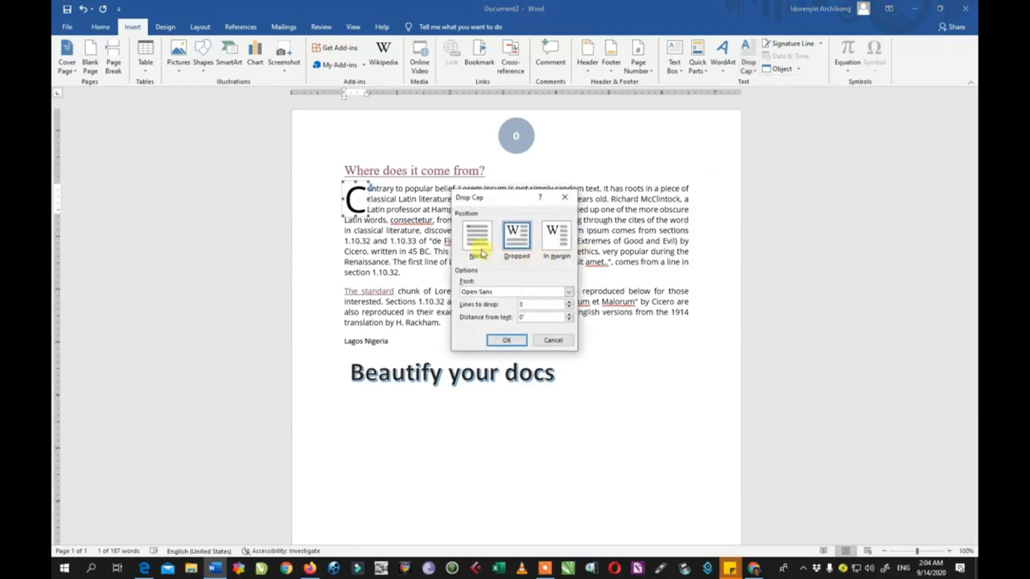
{"action": "left_click", "coordinate": [478, 240]}
{"action": "left_click", "coordinate": [518, 244]}
{"action": "left_click", "coordinate": [569, 308]}
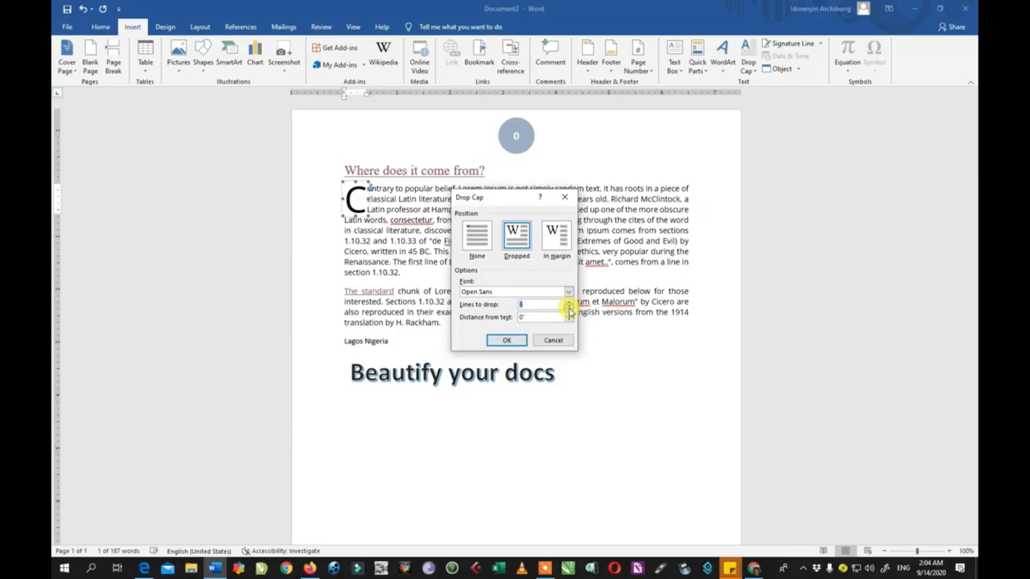
{"action": "left_click", "coordinate": [507, 340]}
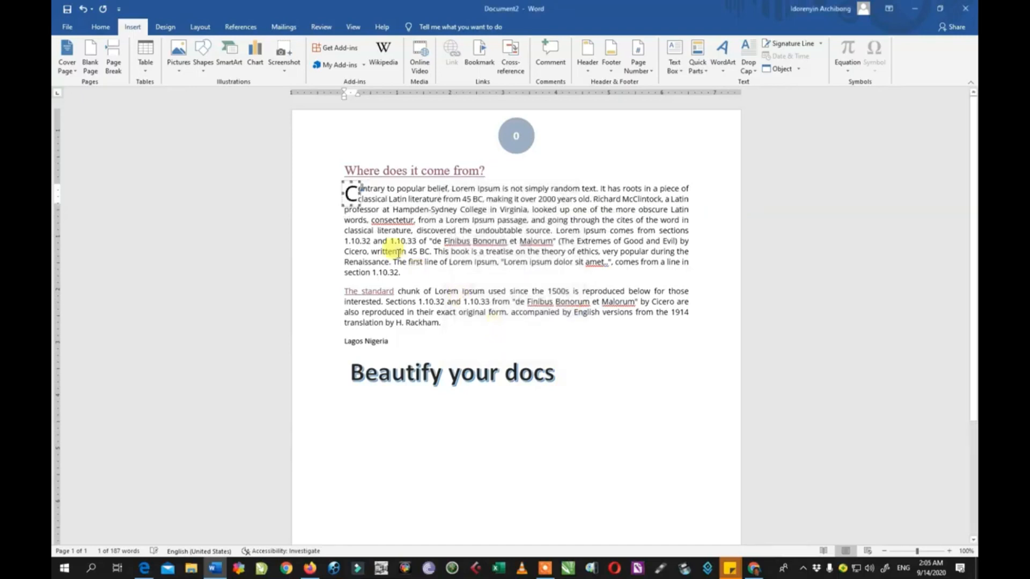
Add an empty paragraph above the WordArt to push it further down the page.
{"action": "left_click", "coordinate": [387, 199]}
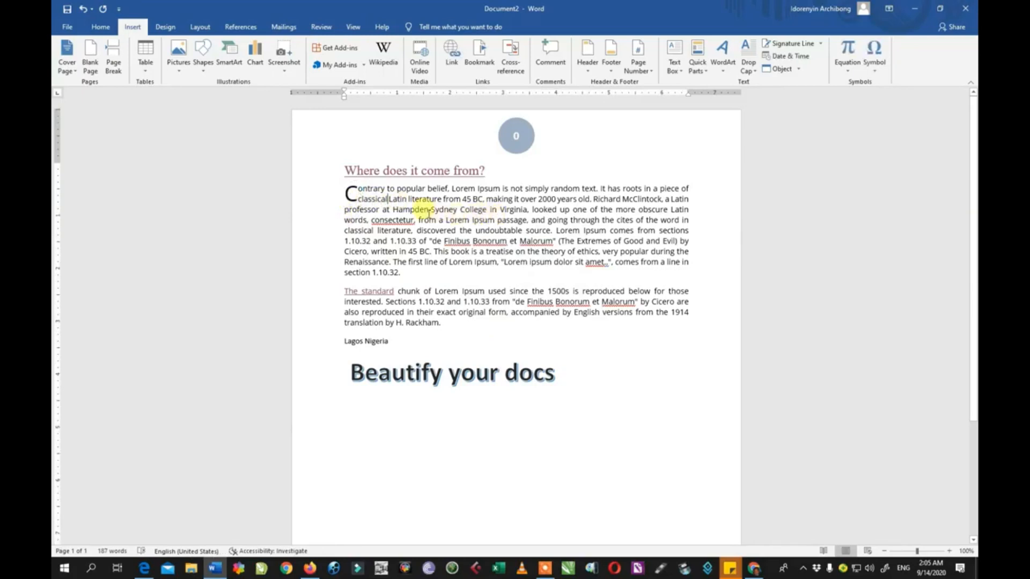
{"action": "scroll", "coordinate": [499, 308], "scroll_direction": "down", "scroll_amount": 5}
{"action": "left_click", "coordinate": [429, 300]}
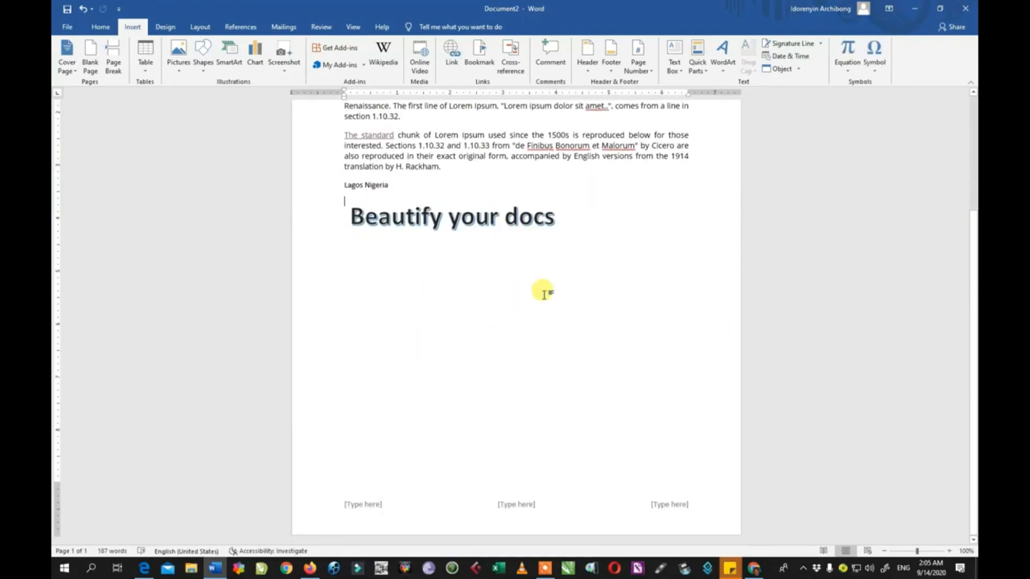
{"action": "key", "text": "Return"}
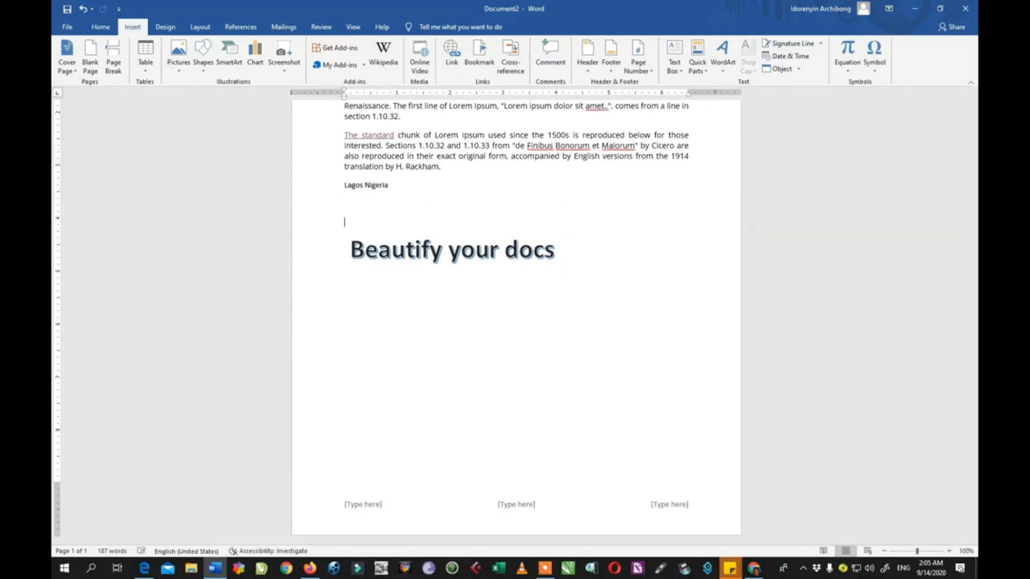
{"action": "key", "text": "Return"}
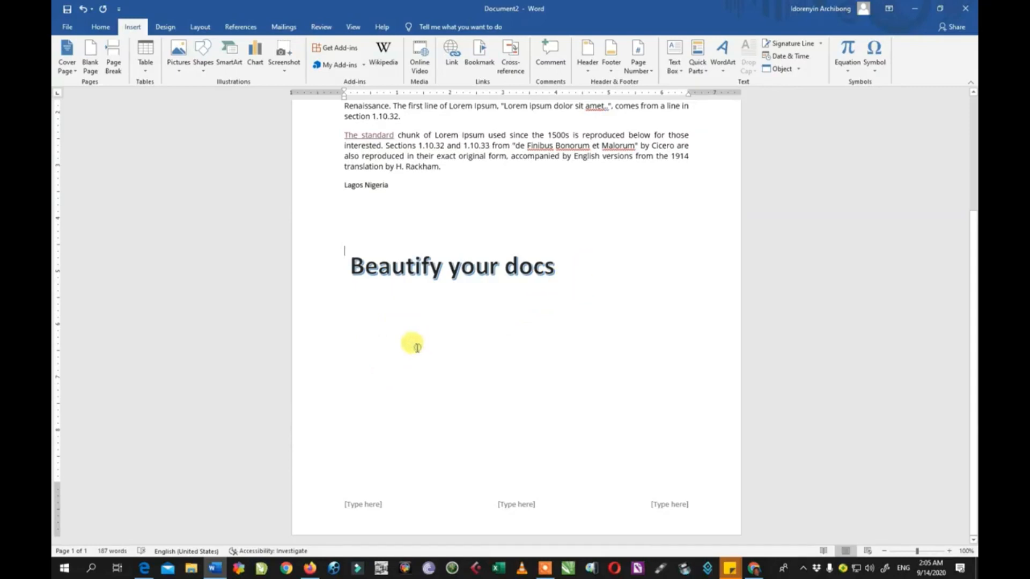
{"action": "key", "text": "BackSpace"}
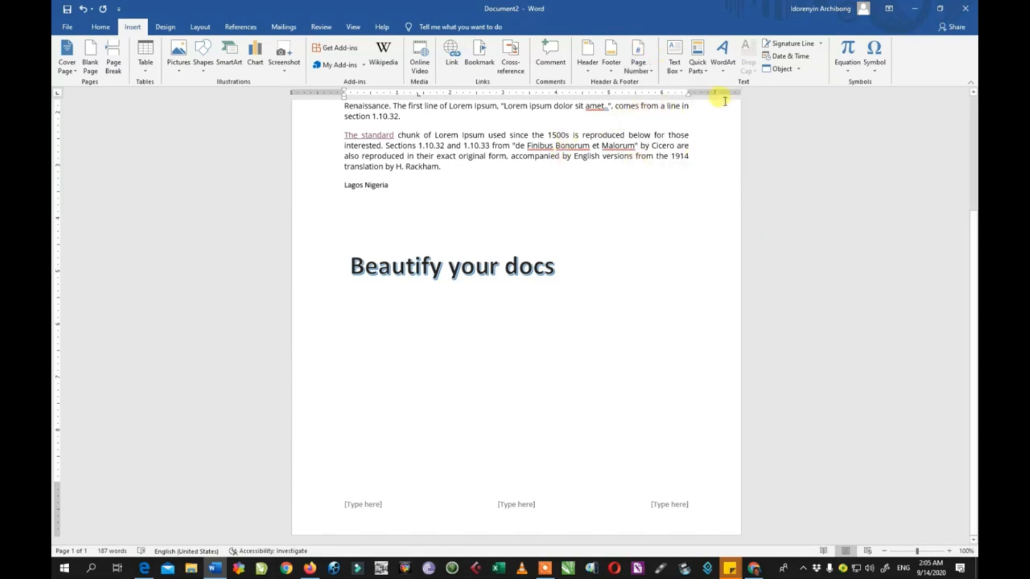
Insert the Binomial Theorem equation and move it up to sit below the WordArt.
{"action": "left_click", "coordinate": [852, 75]}
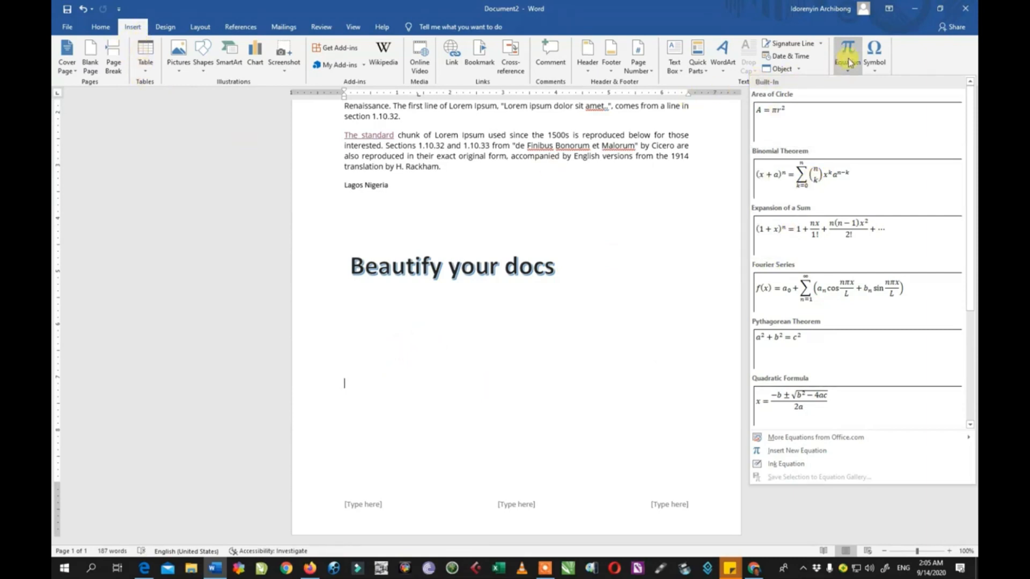
{"action": "left_click", "coordinate": [816, 183]}
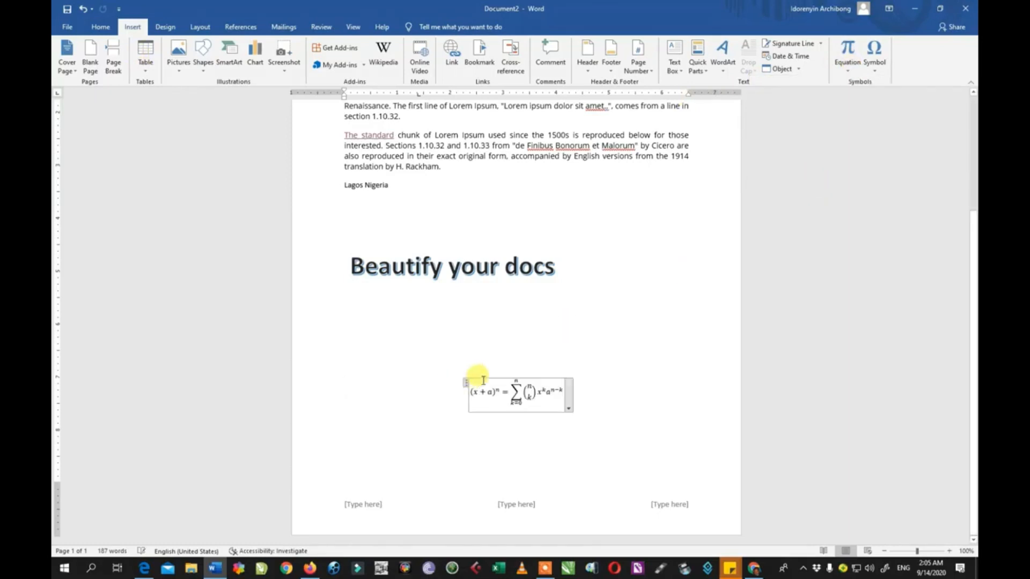
{"action": "left_click", "coordinate": [485, 379]}
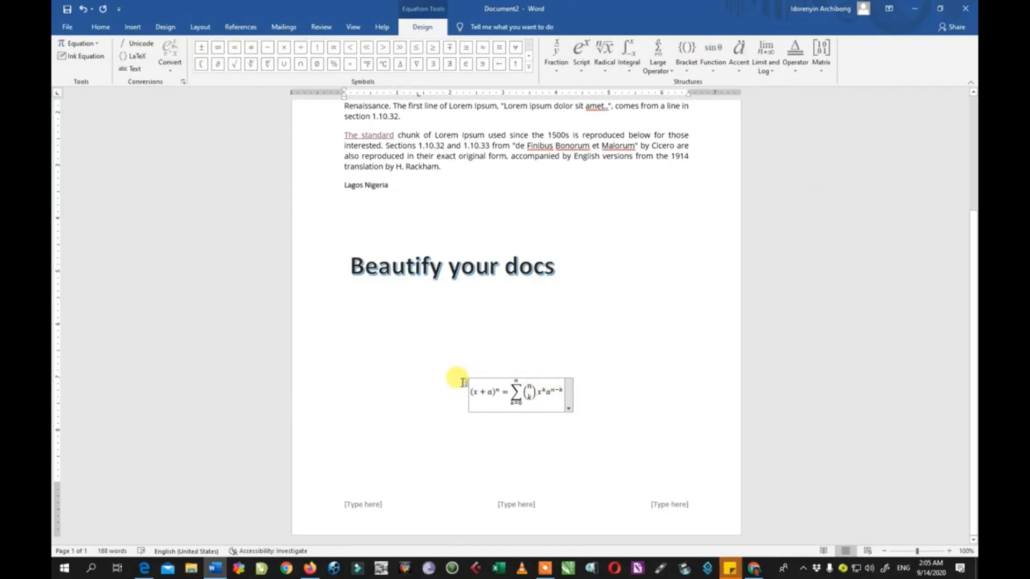
{"action": "left_click_drag", "start_coordinate": [466, 386], "coordinate": [384, 336]}
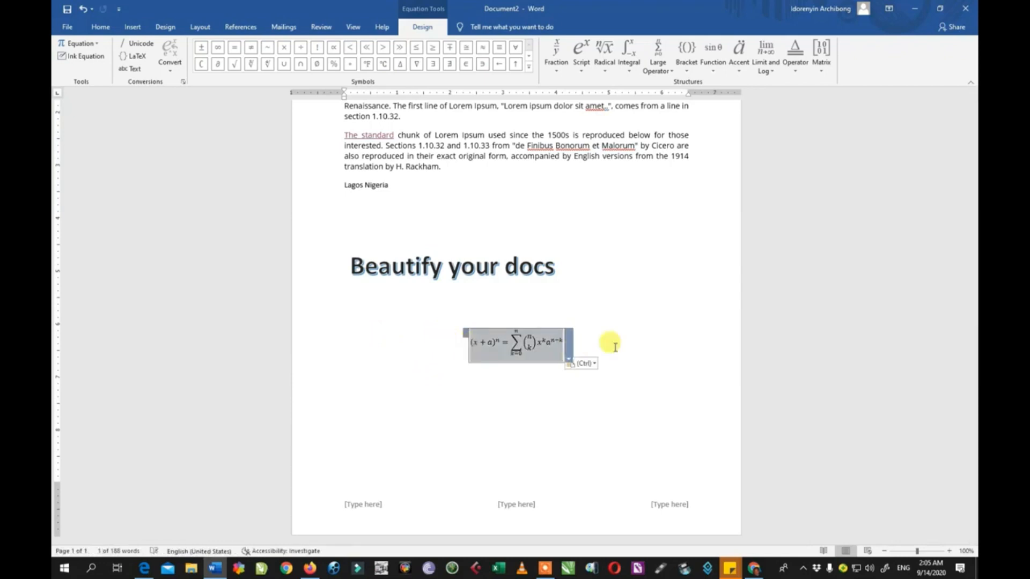
{"action": "left_click", "coordinate": [633, 340]}
{"action": "left_click", "coordinate": [647, 322]}
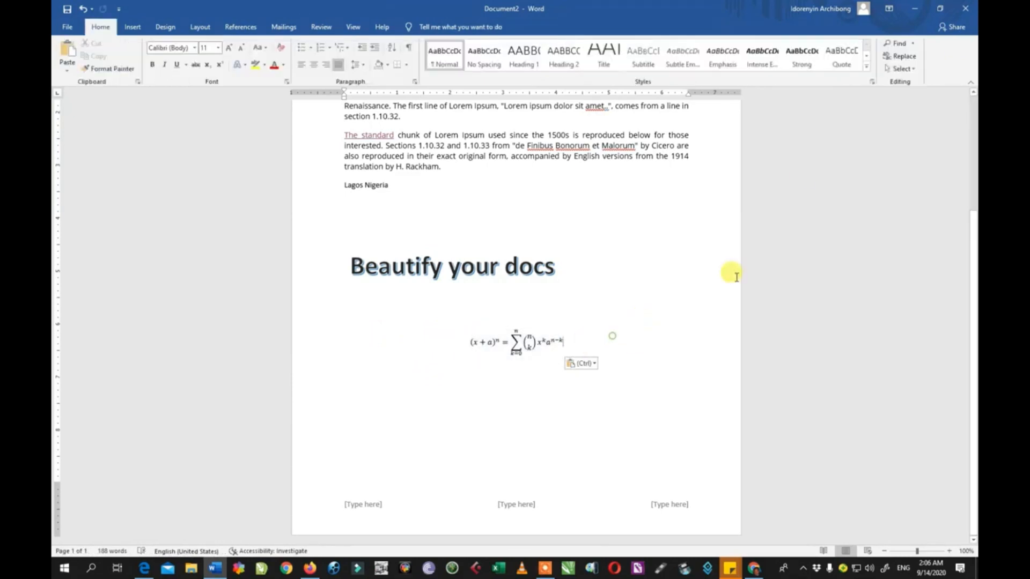
{"action": "left_click", "coordinate": [132, 27]}
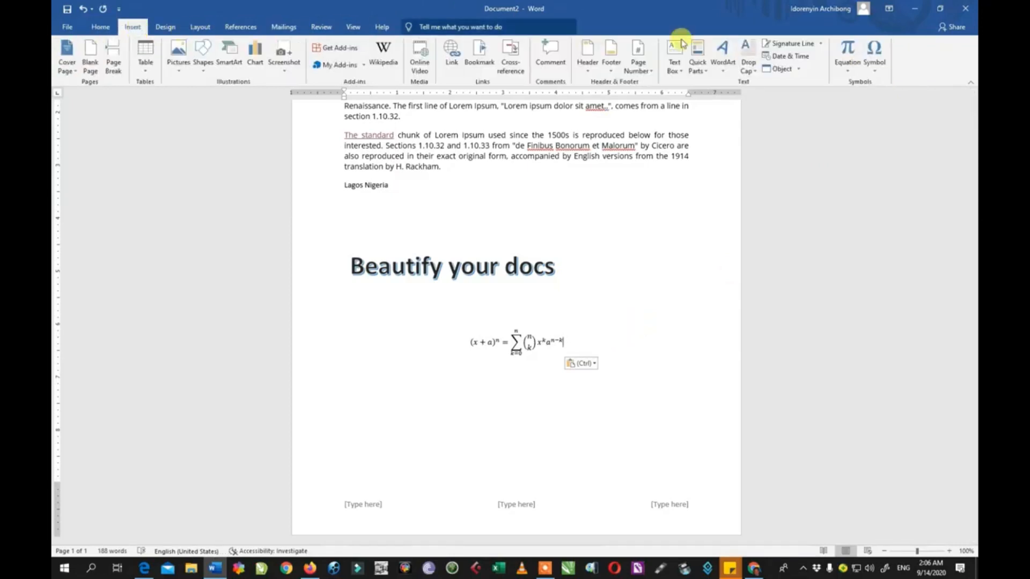
{"action": "left_click", "coordinate": [877, 74]}
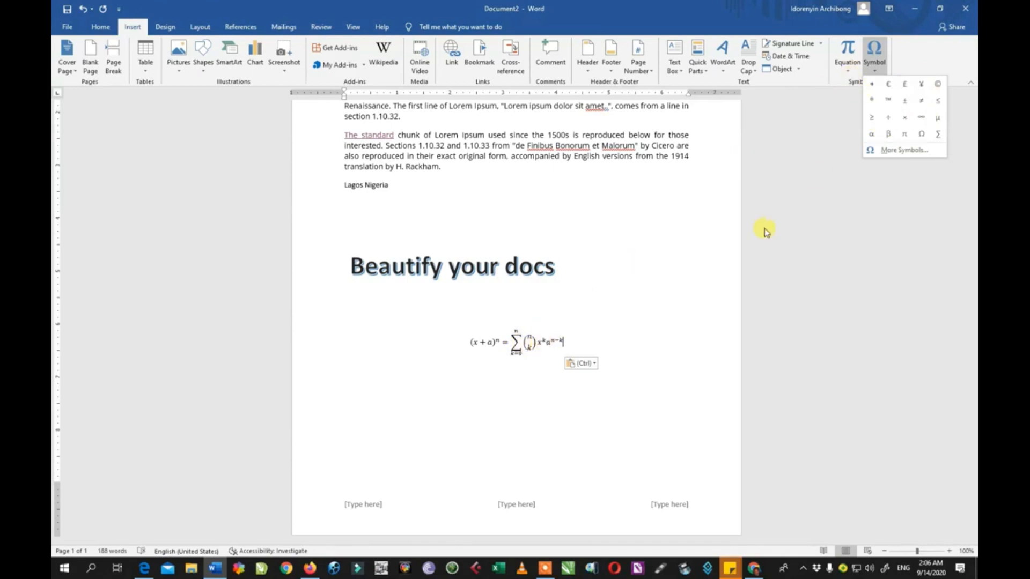
{"action": "left_click", "coordinate": [849, 75]}
{"action": "left_click", "coordinate": [849, 75]}
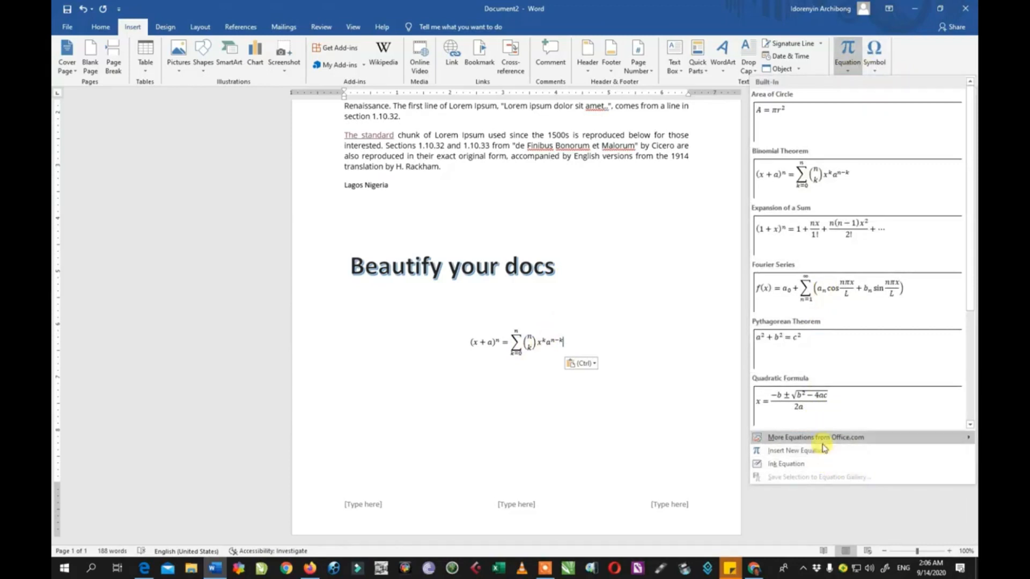
{"action": "mouse_move", "coordinate": [823, 444]}
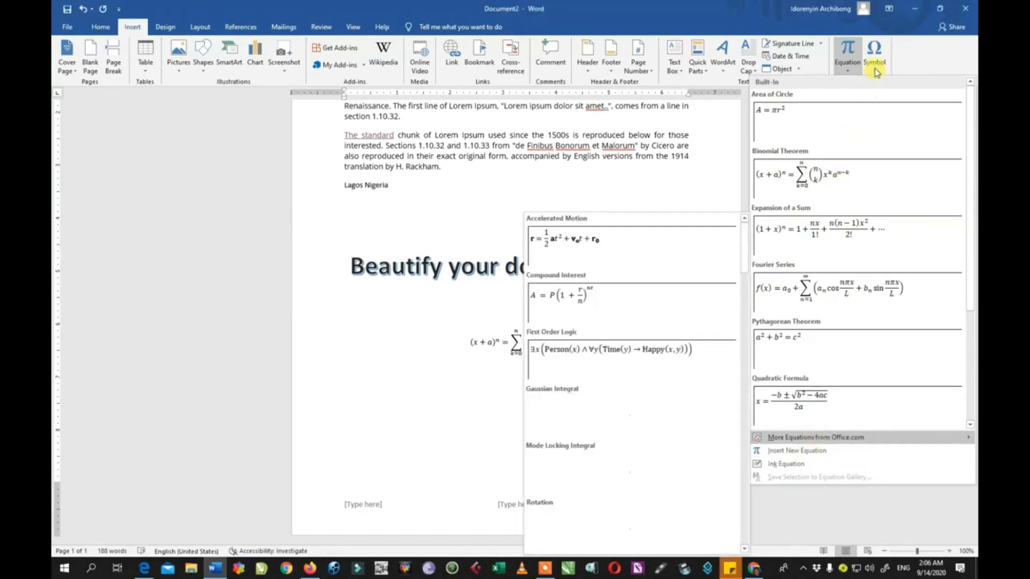
{"action": "left_click", "coordinate": [503, 203]}
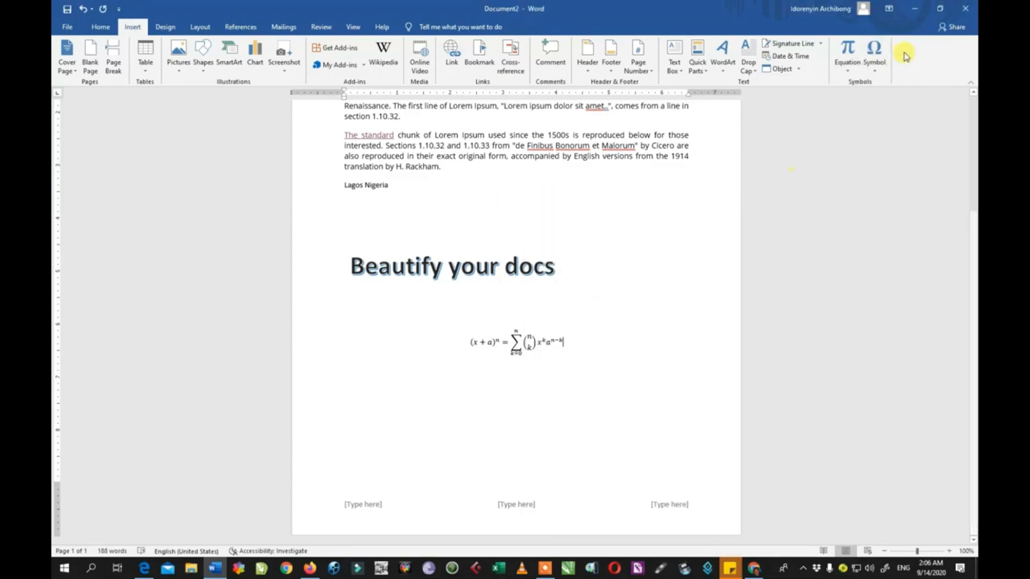
Append a symbol to the end of the binomial equation.
{"action": "left_click", "coordinate": [874, 56]}
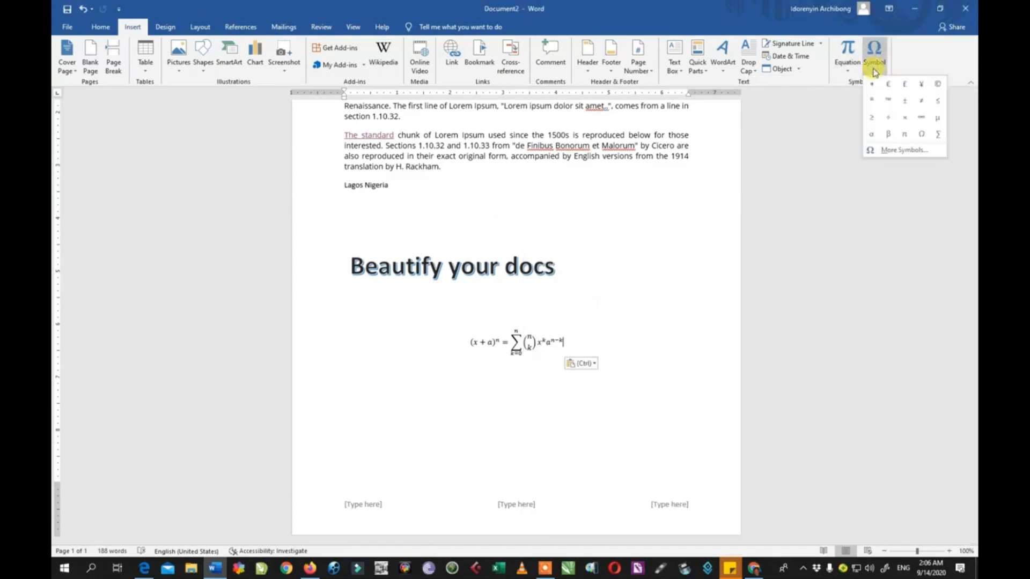
{"action": "left_click", "coordinate": [873, 102]}
{"action": "left_click", "coordinate": [394, 380]}
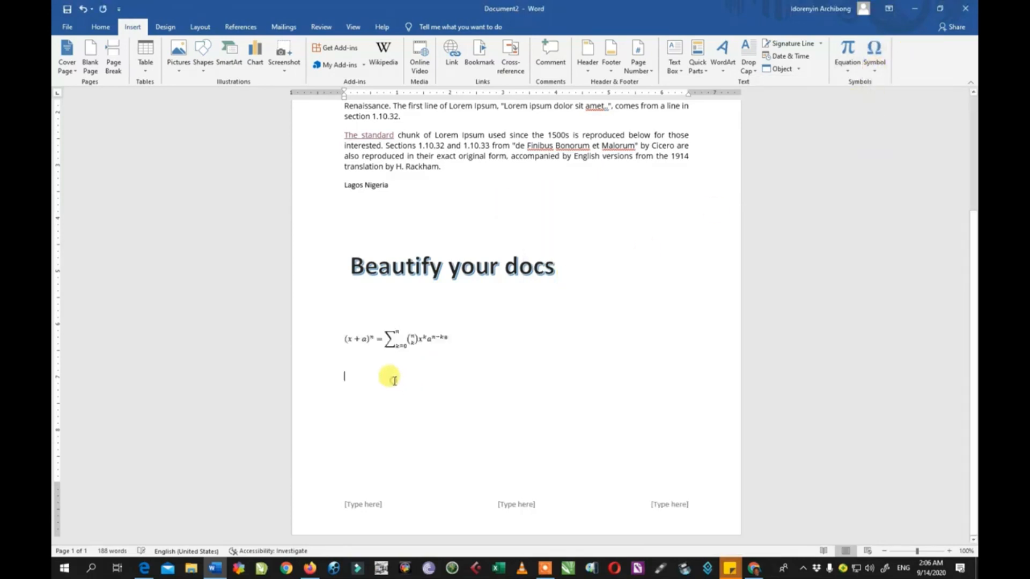
Insert the symbols +, β, π and Ω on the line below the equation.
{"action": "left_click", "coordinate": [875, 59]}
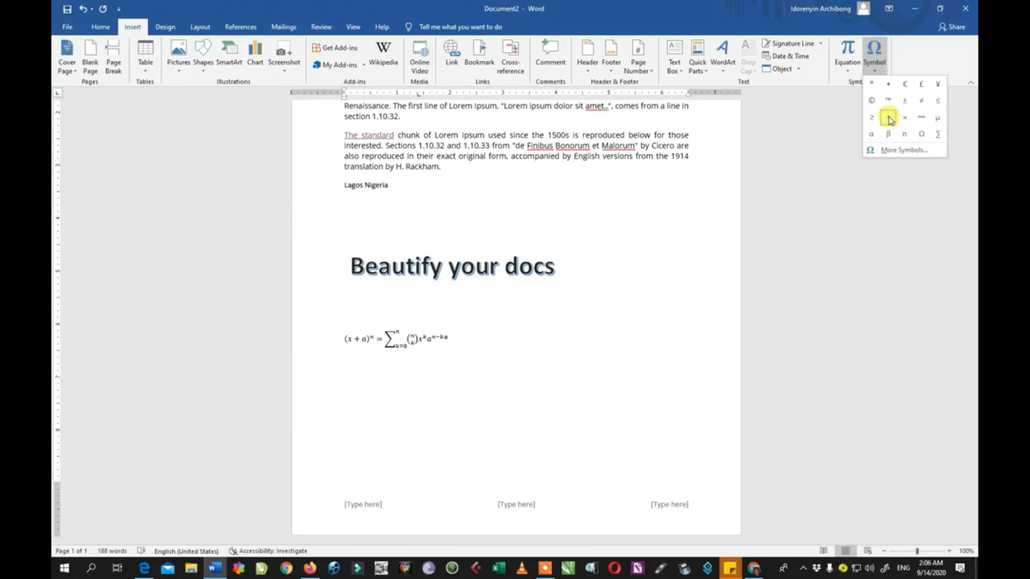
{"action": "left_click", "coordinate": [889, 116]}
{"action": "left_click", "coordinate": [875, 69]}
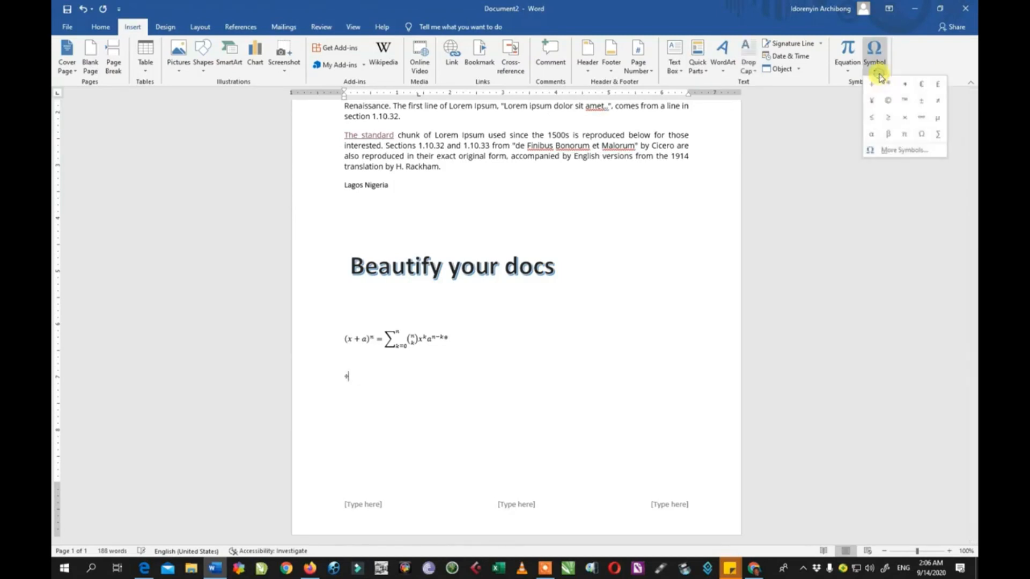
{"action": "left_click", "coordinate": [889, 130]}
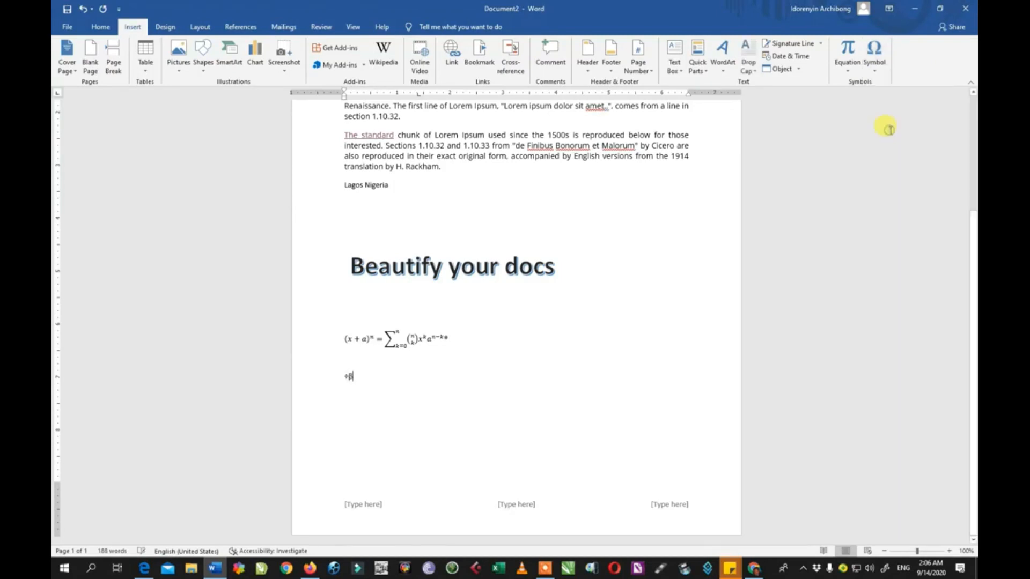
{"action": "left_click", "coordinate": [876, 69]}
{"action": "left_click", "coordinate": [902, 131]}
{"action": "left_click", "coordinate": [875, 70]}
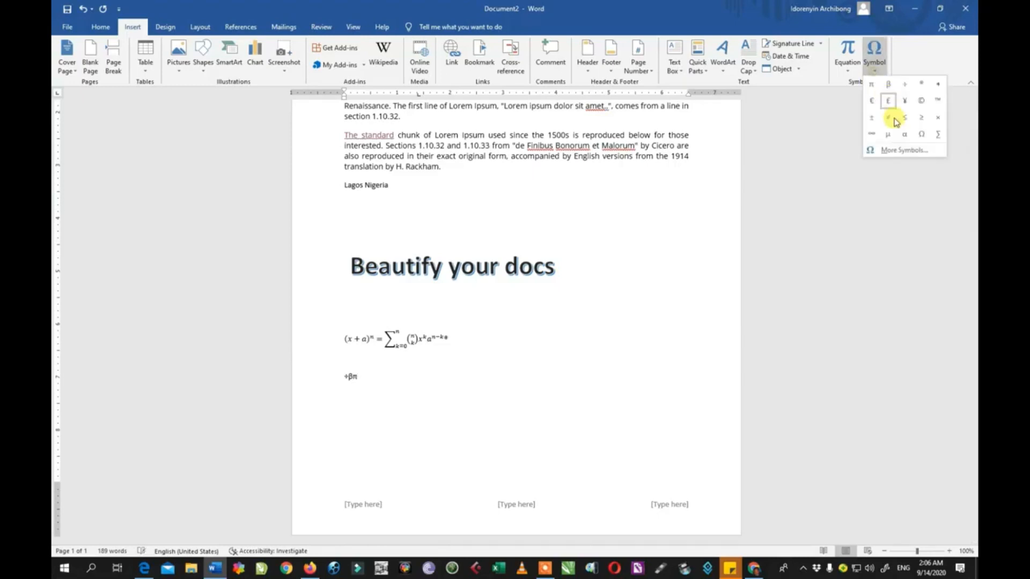
{"action": "left_click", "coordinate": [919, 135]}
Apply a document formatting style from the Design options.
{"action": "left_click", "coordinate": [346, 362]}
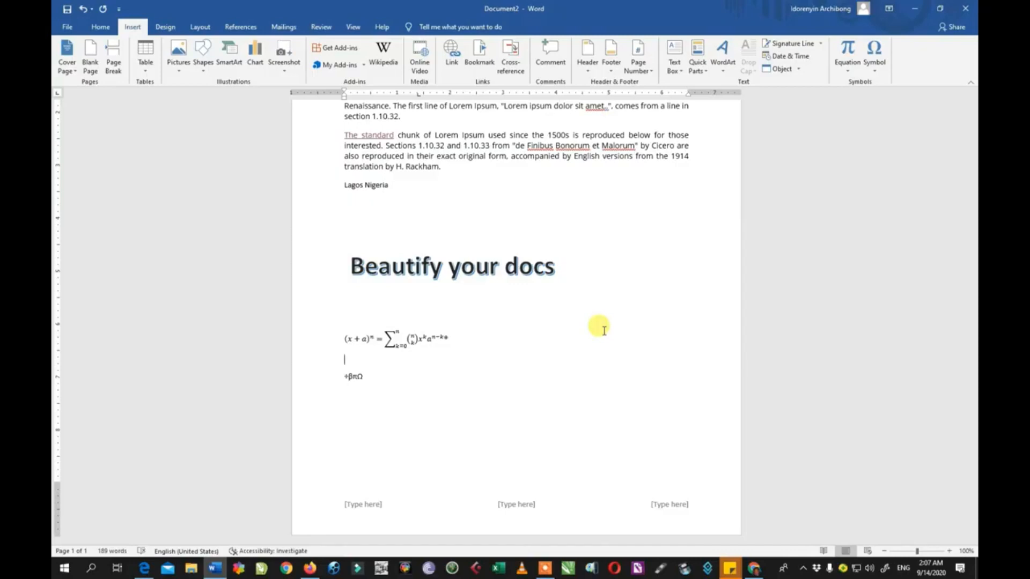
{"action": "left_click", "coordinate": [167, 28]}
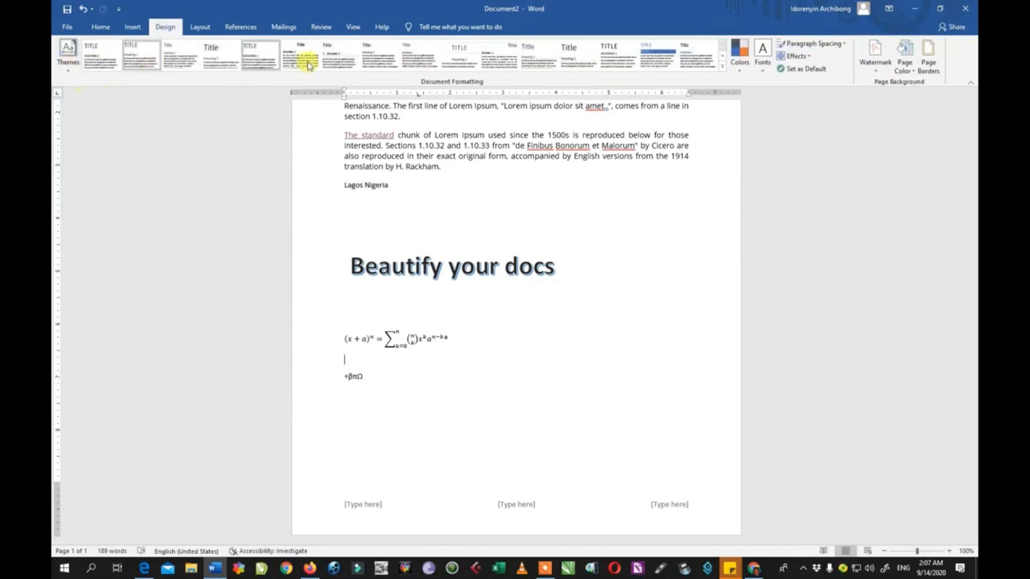